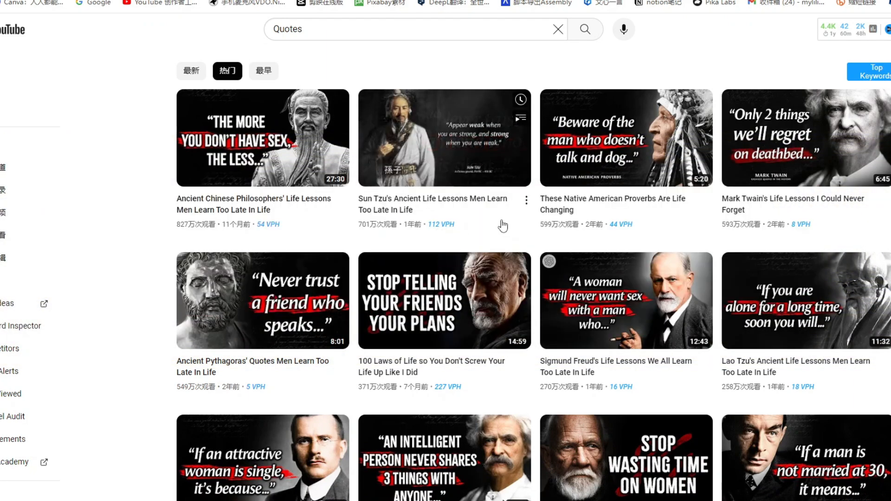
Examine the thumbnails, titles and view counts of the Quotes channel's most popular YouTube videos, plus the quote cards on the Xiaohongshu profile
scroll(581, 272, down, 3)
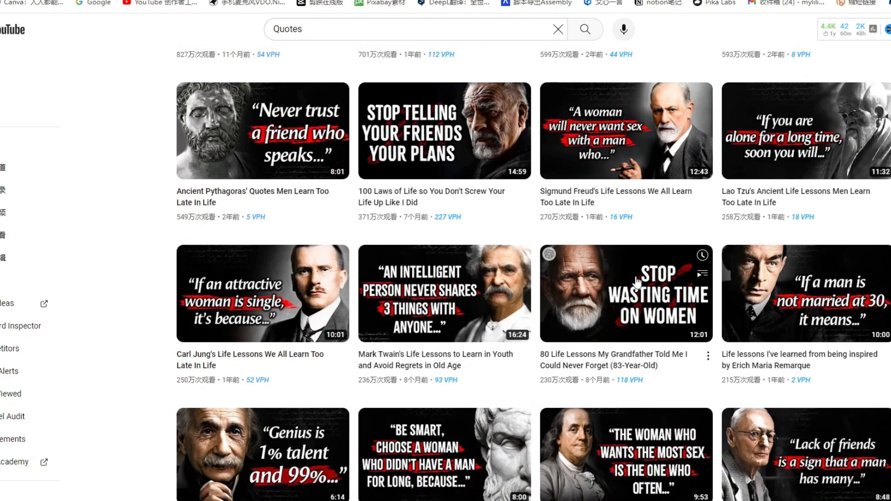
scroll(533, 260, down, 3)
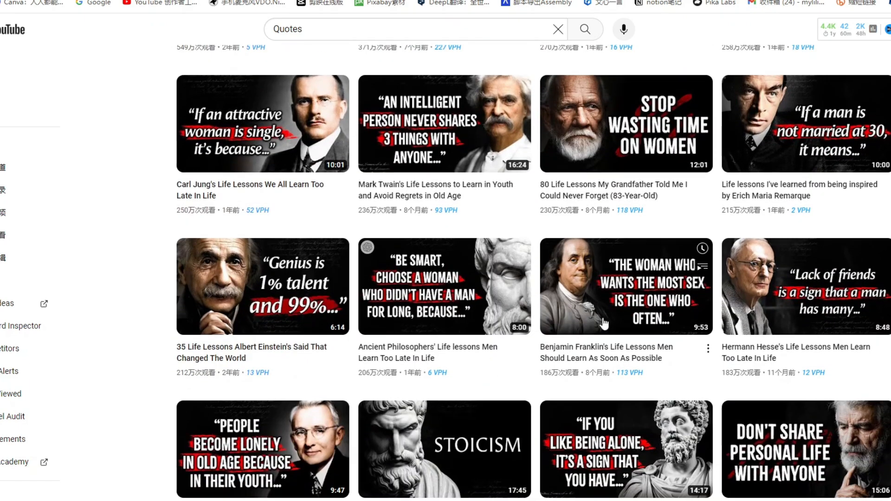
scroll(568, 377, down, 4)
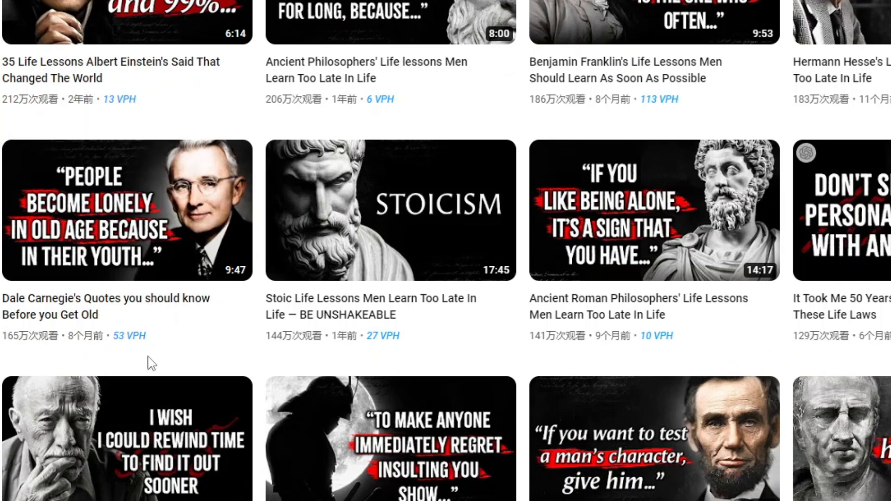
scroll(747, 357, down, 3)
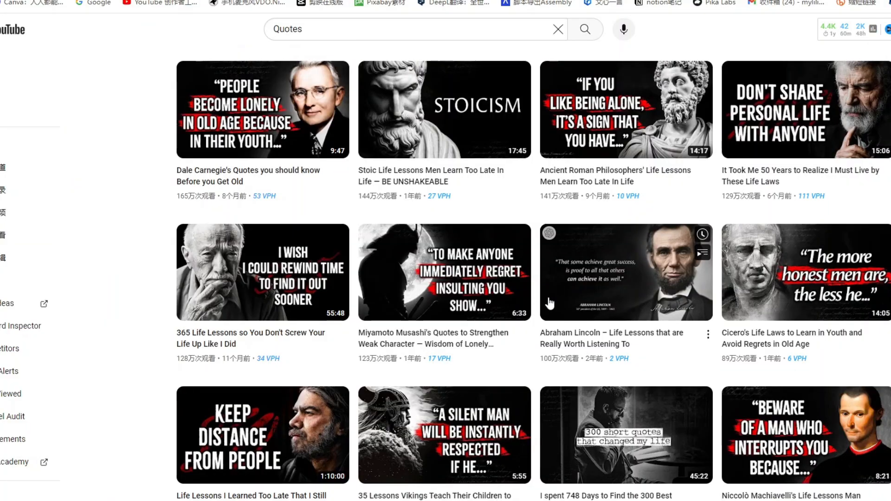
scroll(548, 308, up, 4)
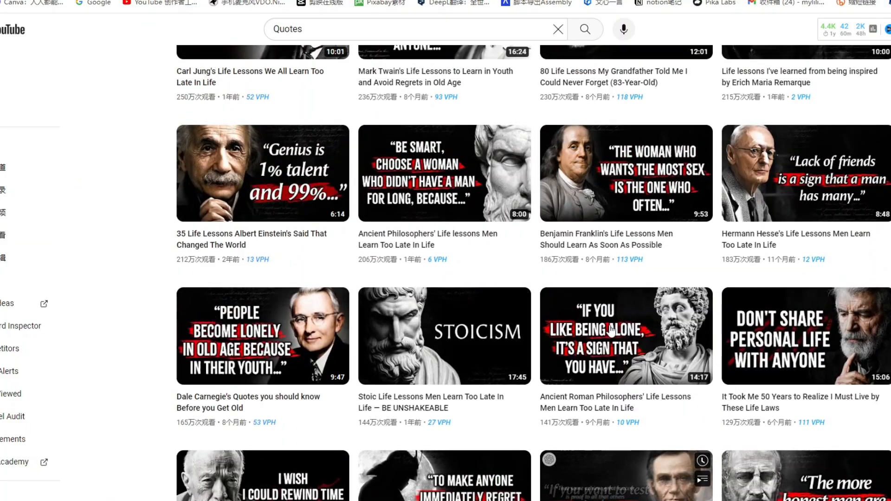
scroll(582, 365, down, 2)
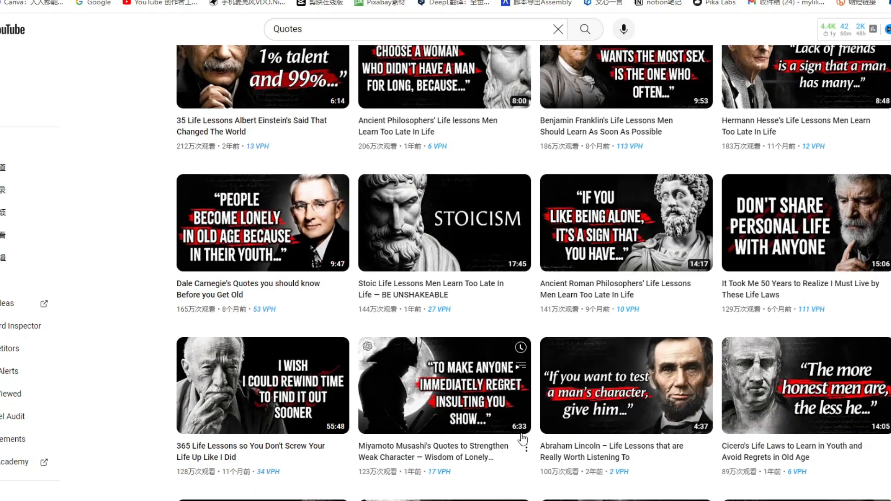
scroll(527, 441, down, 2)
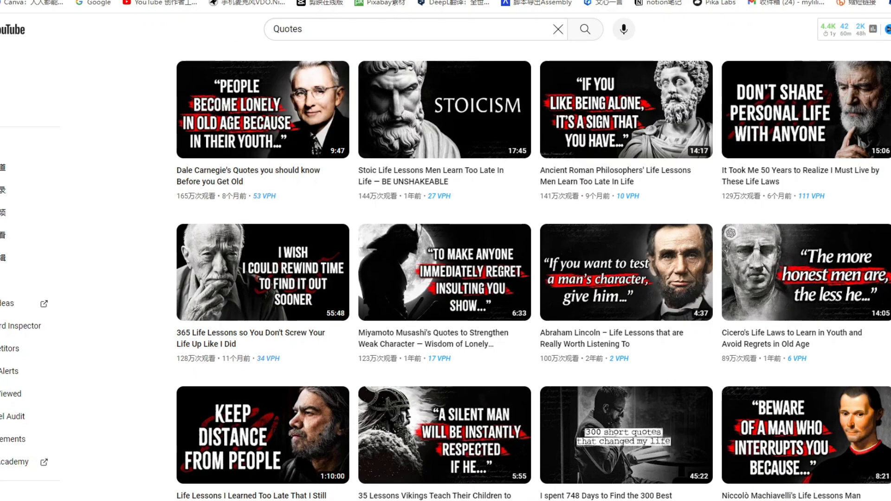
scroll(534, 278, up, 4)
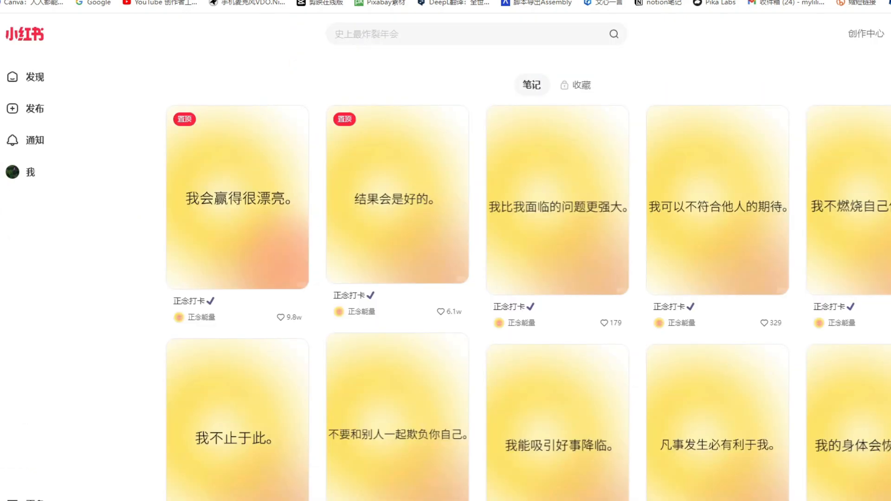
scroll(587, 300, down, 2)
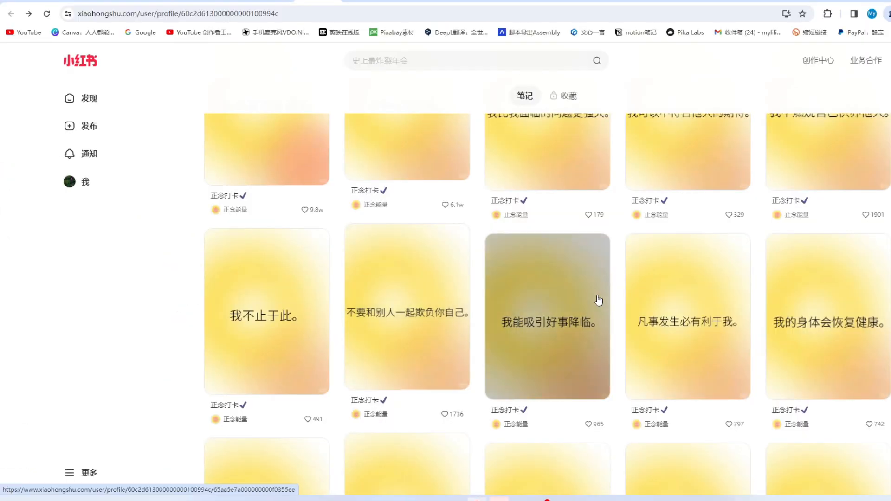
scroll(572, 354, down, 7)
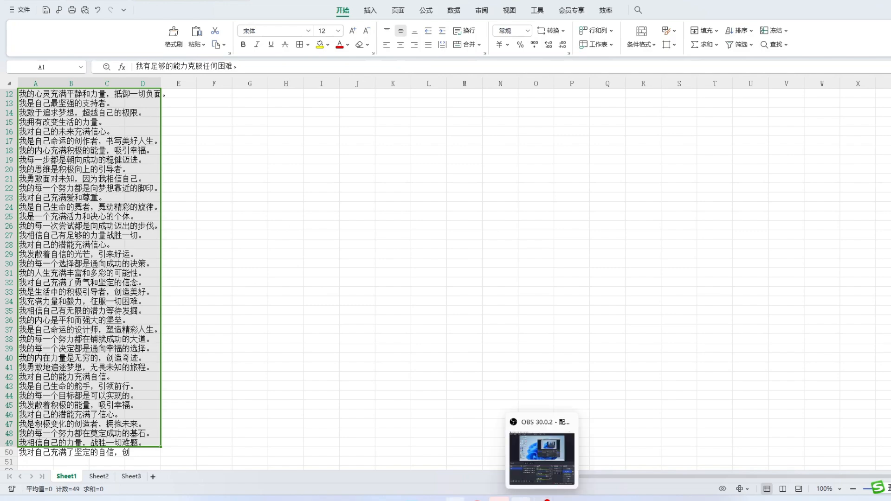
Switch to the ChatGPT conversation and highlight the prompt "帮我分析下面这些正念语录爆火的特点"
click(499, 499)
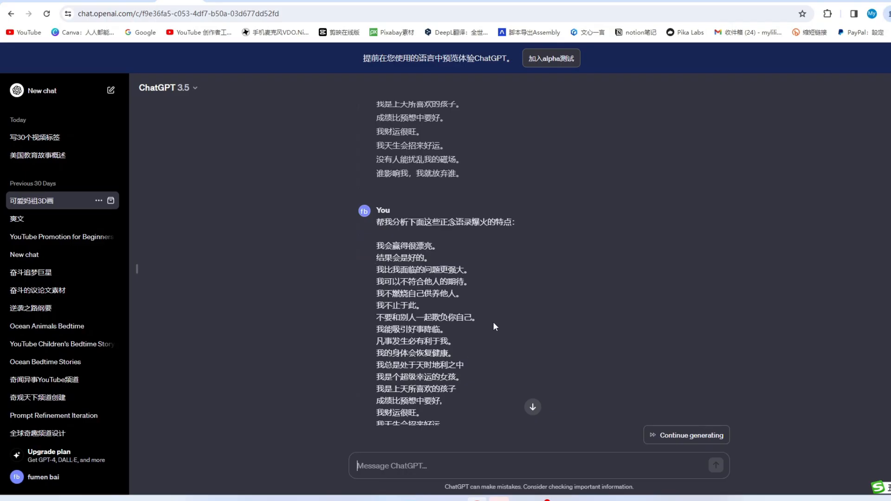
drag(376, 222, 577, 259)
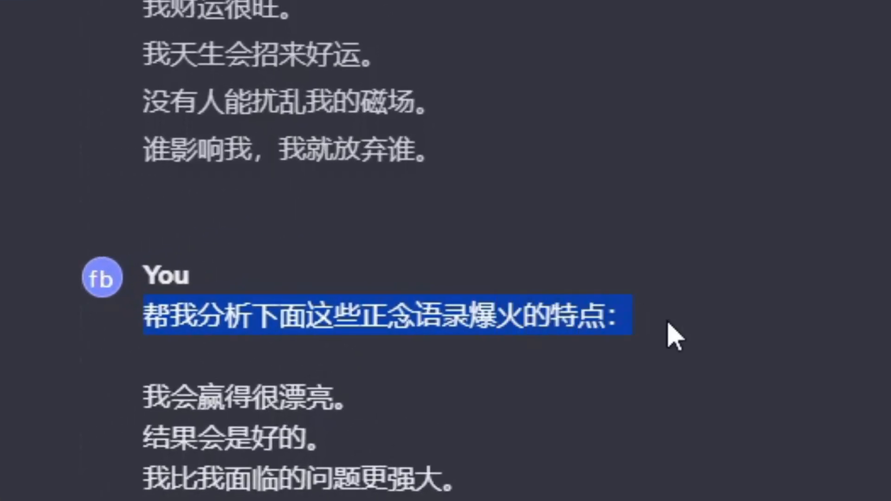
drag(688, 369, 689, 372)
scroll(425, 384, down, 6)
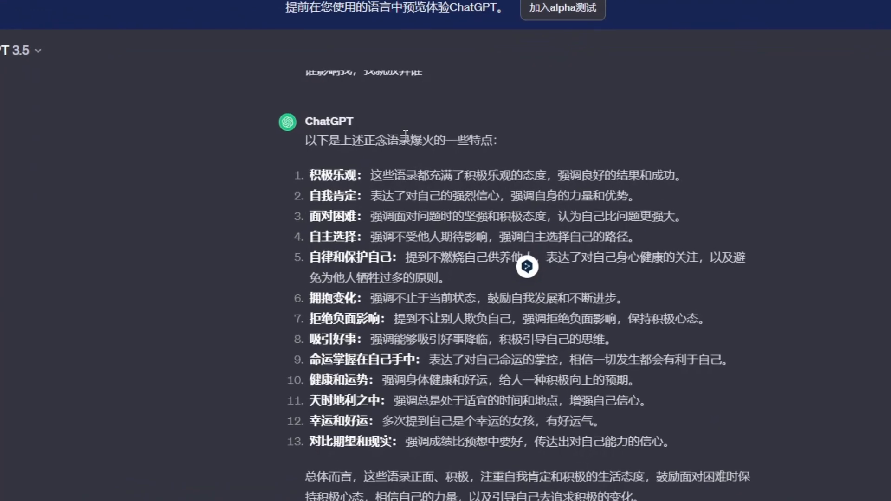
Review ChatGPT's list of viral quote traits, highlighting 积极乐观, 自我肯定 and 面对困难
drag(258, 176, 323, 178)
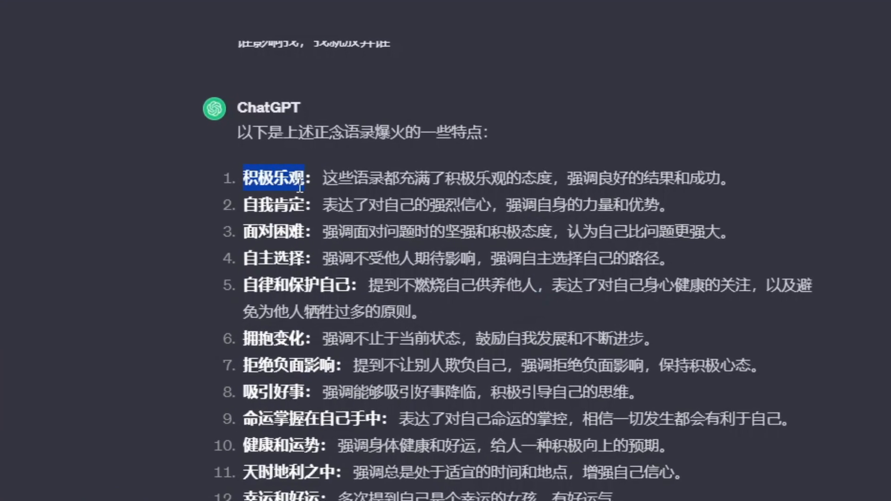
drag(260, 202, 317, 210)
drag(195, 242, 248, 243)
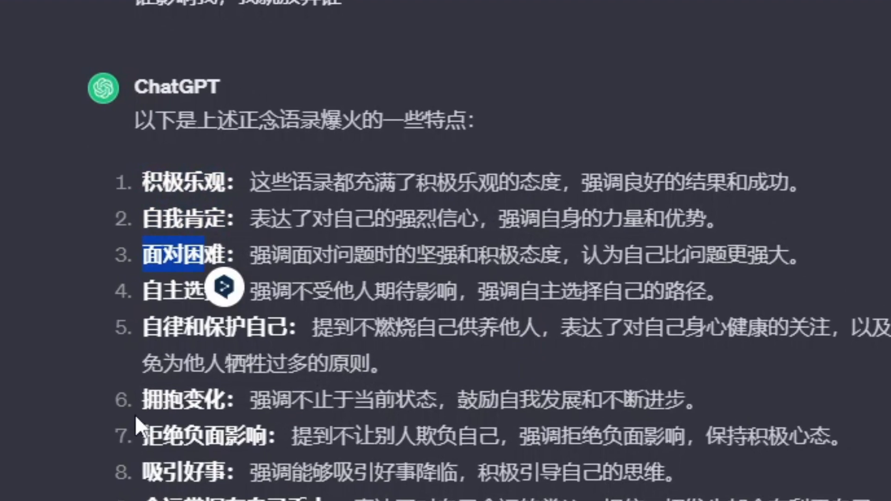
scroll(154, 334, down, 5)
scroll(499, 335, up, 5)
scroll(551, 396, down, 1)
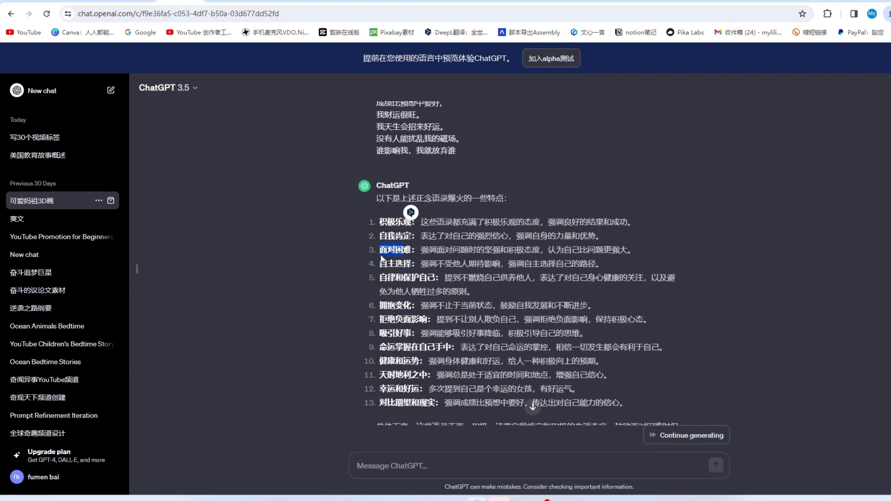
Highlight the prompt "模仿这种文案风格，帮我写50条正念语录" and look over the quotes written for it
scroll(536, 254, down, 2)
scroll(445, 229, down, 4)
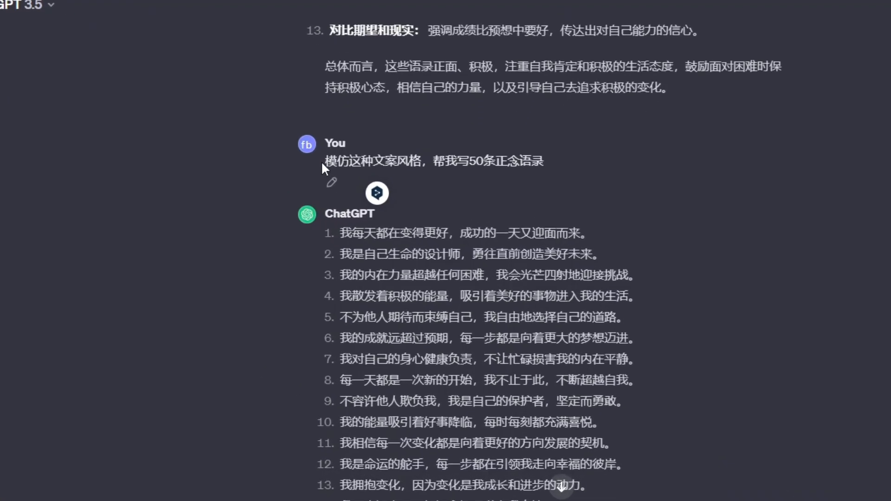
drag(272, 131, 398, 124)
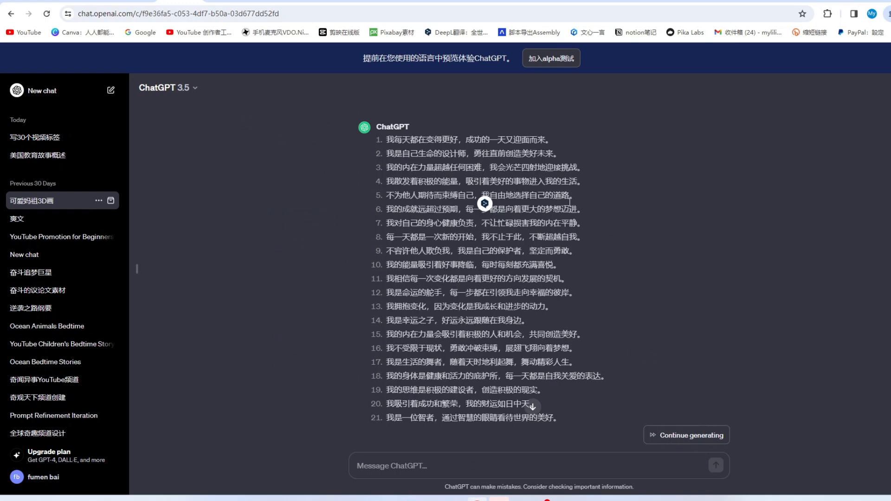
scroll(595, 185, up, 3)
drag(570, 201, 483, 189)
scroll(548, 204, down, 1)
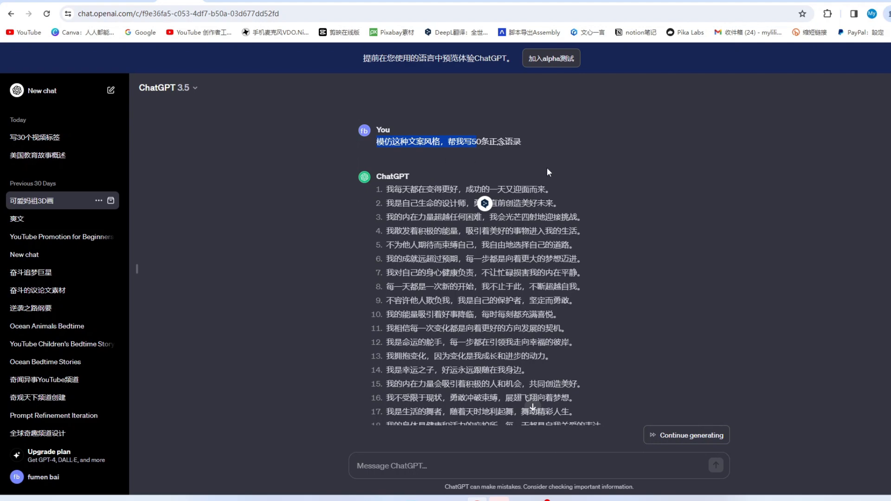
Review the prompt requesting 300 quotes and its answer, and highlight ChatGPT's reply to the follow-up "一为什么没有300条"
scroll(541, 166, down, 9)
scroll(573, 213, down, 2)
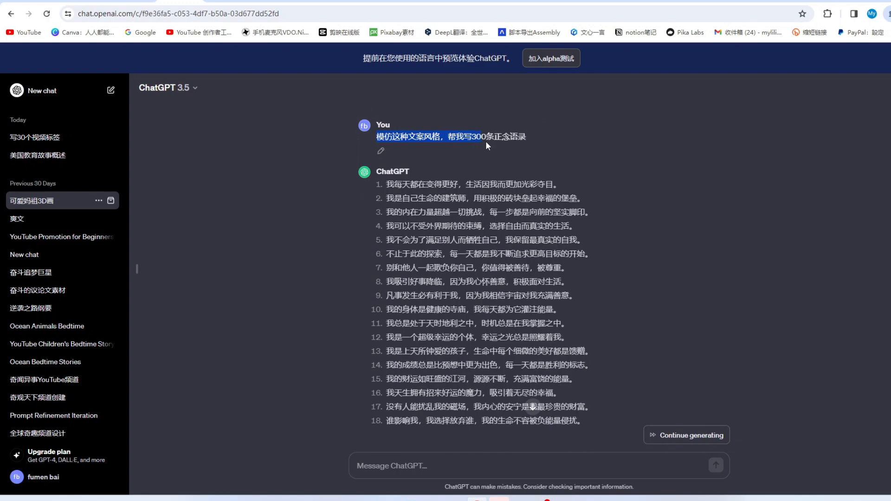
scroll(539, 158, down, 10)
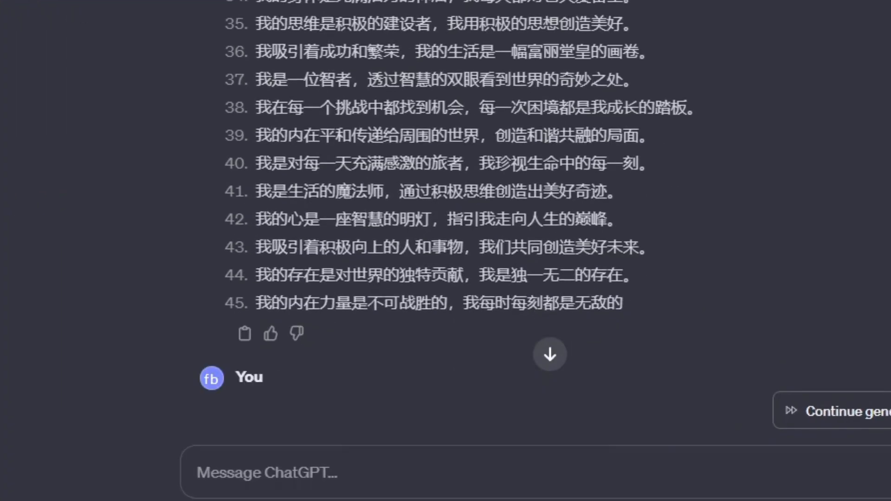
drag(204, 10, 515, 38)
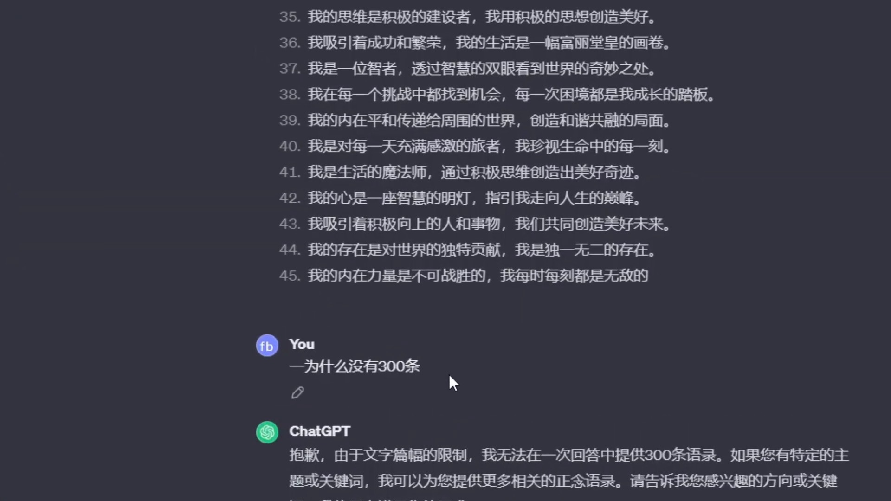
drag(251, 300, 724, 332)
drag(613, 264, 615, 273)
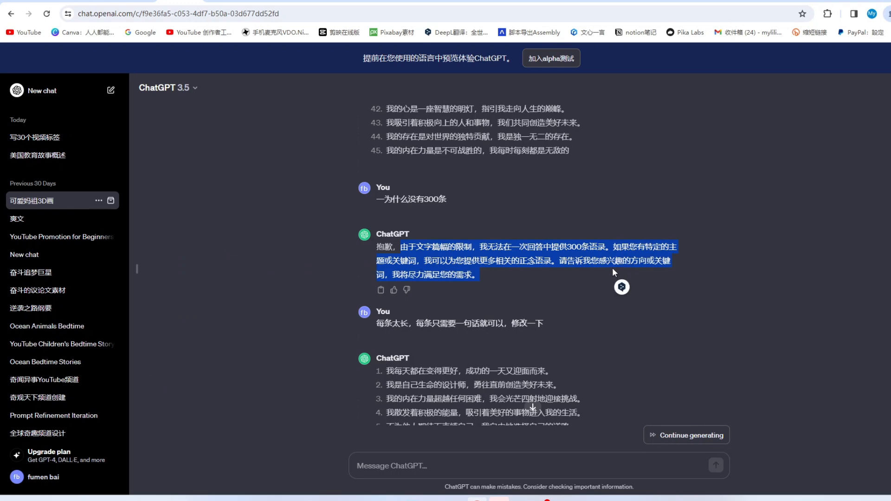
Go back through the ChatGPT conversation to the original list of quotes and highlight it
scroll(539, 227, up, 4)
scroll(305, 191, up, 10)
scroll(446, 200, down, 2)
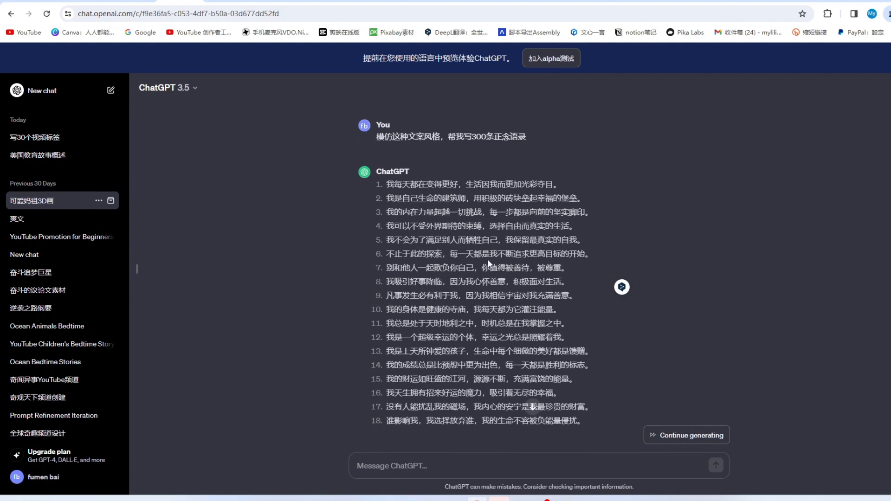
scroll(488, 263, up, 10)
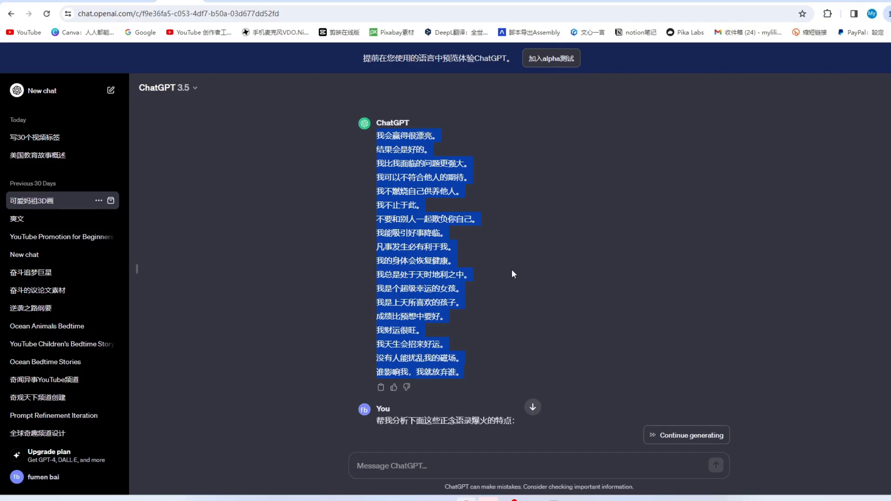
scroll(532, 345, up, 2)
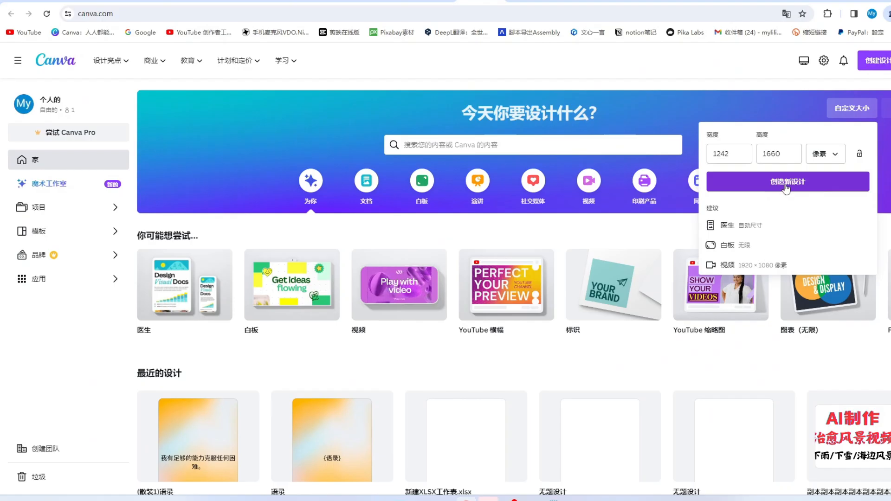
In Canva, create a new custom-size design of 1242 × 1660 pixels
click(786, 186)
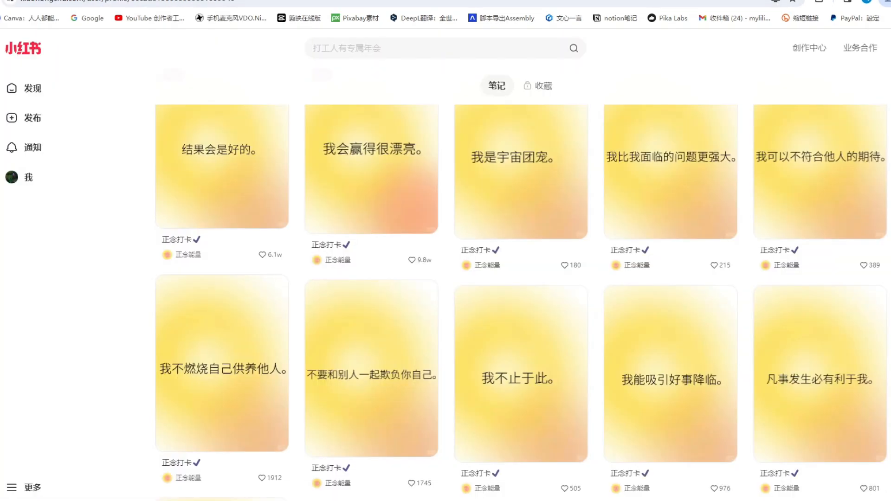
Study the yellow gradient backgrounds and centred text of the quote cards on the Xiaohongshu profile
scroll(521, 302, down, 5)
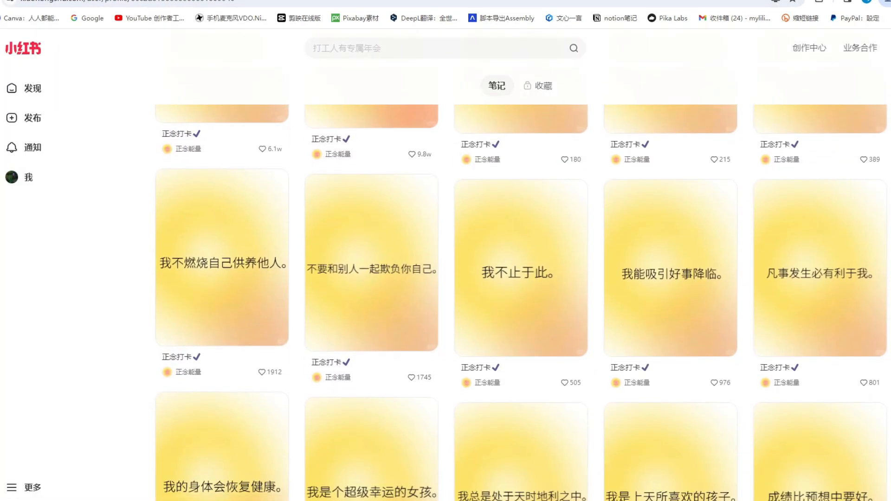
scroll(521, 303, down, 4)
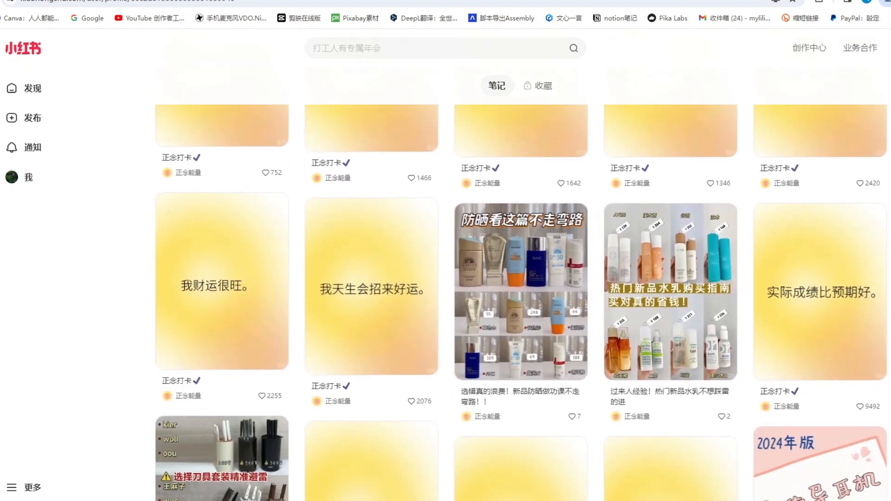
scroll(521, 302, up, 10)
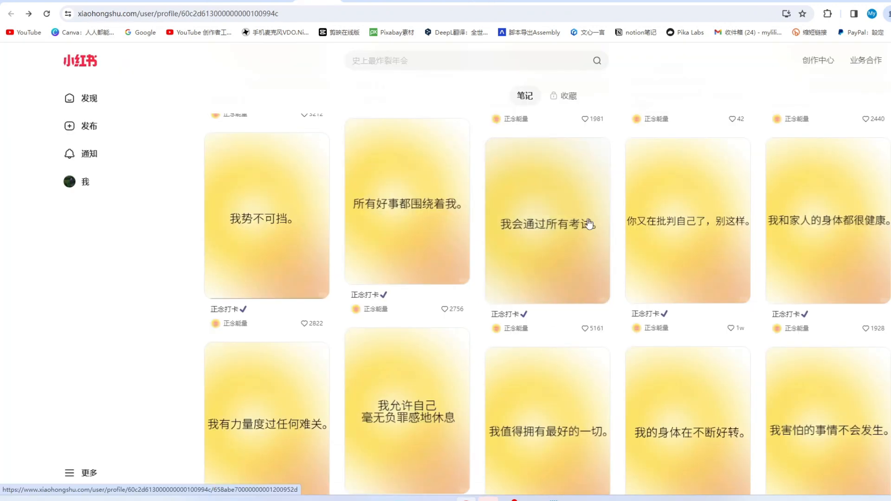
scroll(431, 278, down, 1)
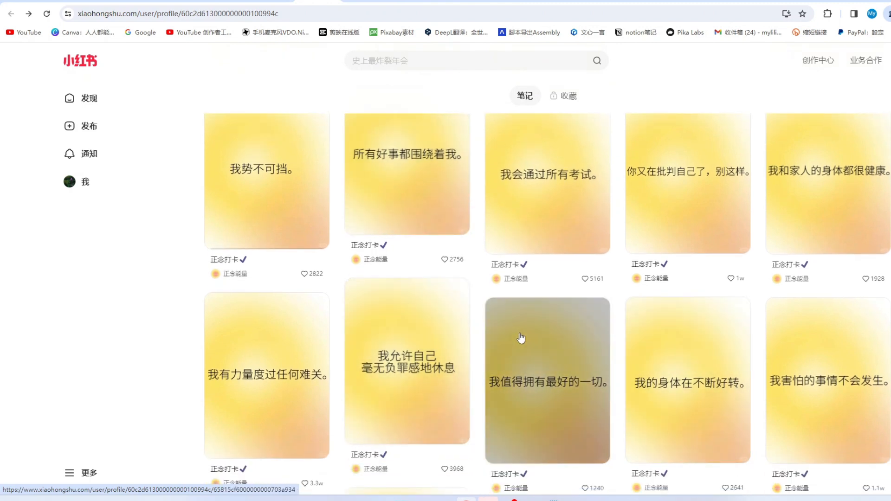
scroll(519, 340, down, 4)
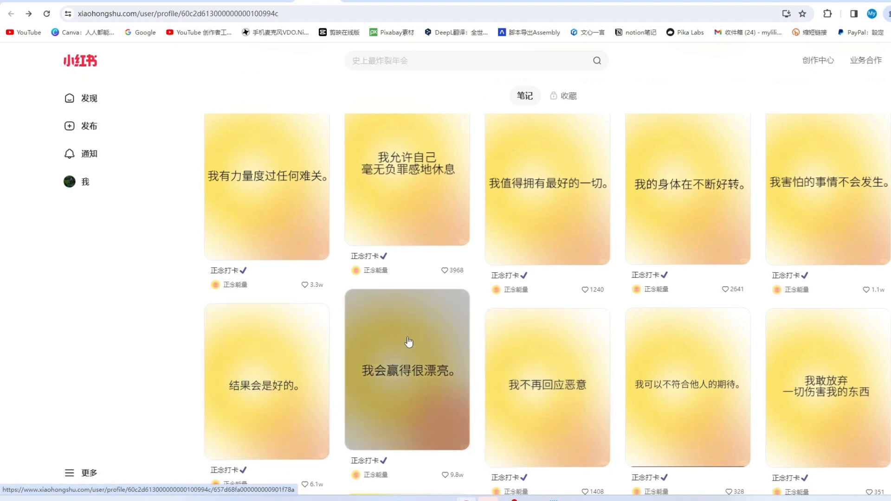
Return to the blank Canva design and search the elements library for 黄色圆圈
click(519, 4)
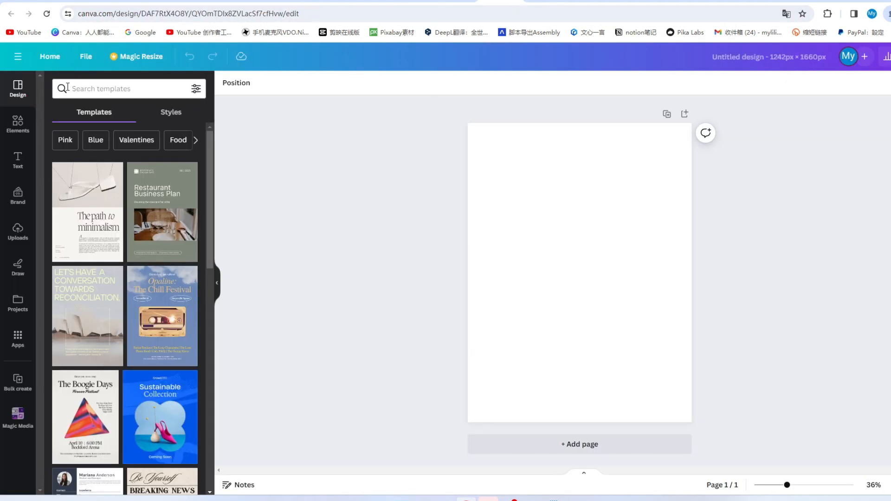
click(18, 139)
click(87, 88)
text(黄色)
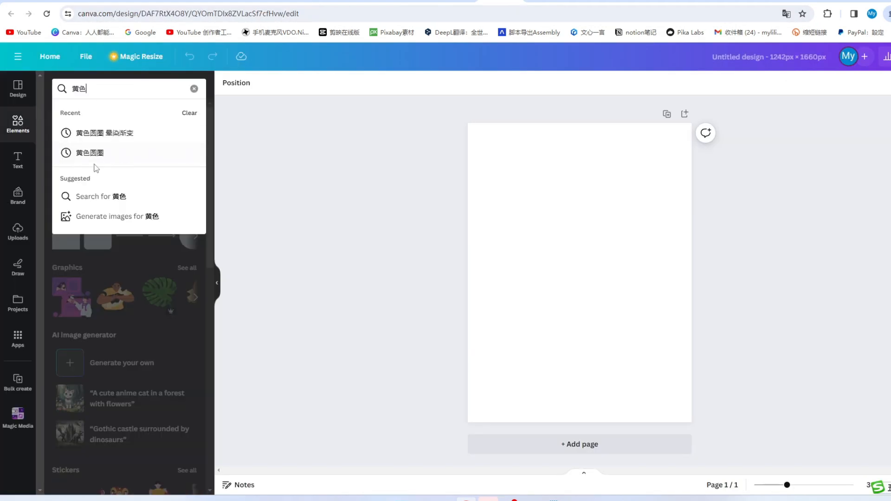
click(92, 153)
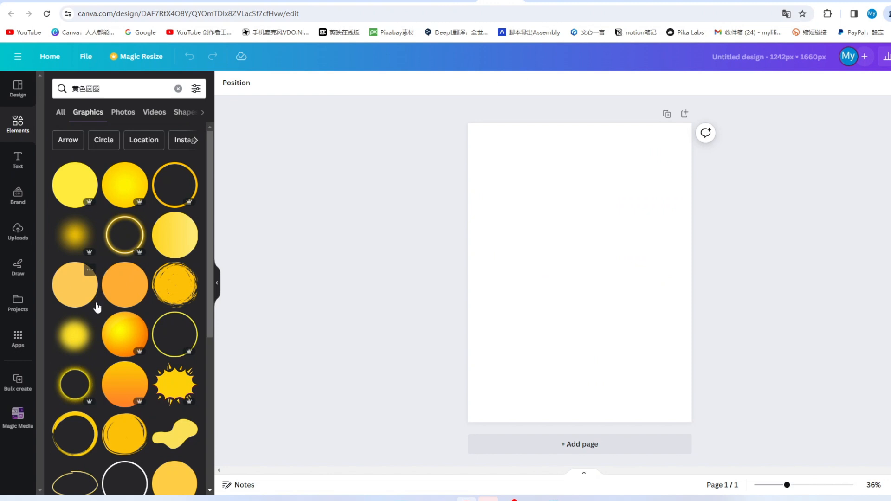
Browse the yellow circle graphics and add a soft-edged blurred yellow circle to the blank page
scroll(100, 316, down, 2)
scroll(116, 297, down, 4)
scroll(123, 307, up, 6)
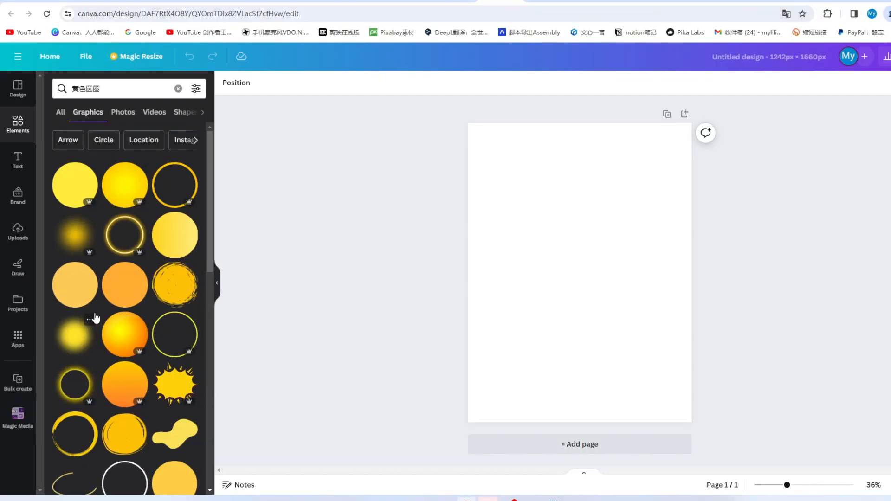
scroll(96, 319, down, 2)
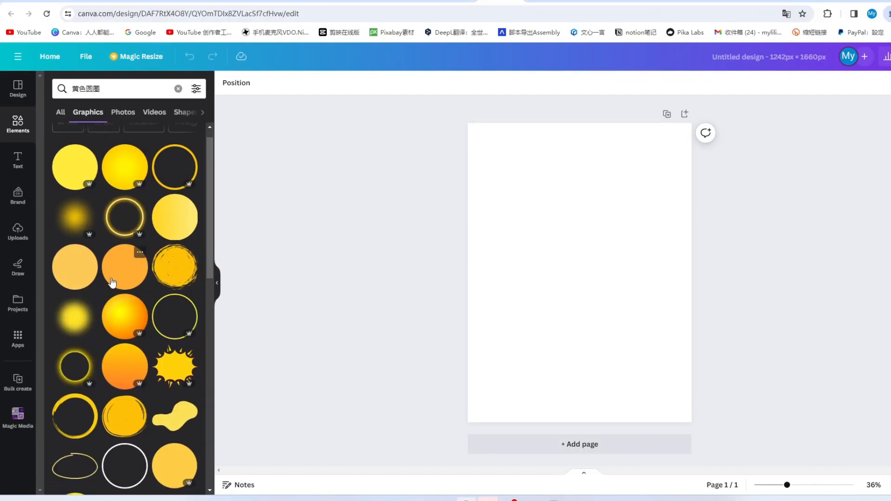
click(74, 236)
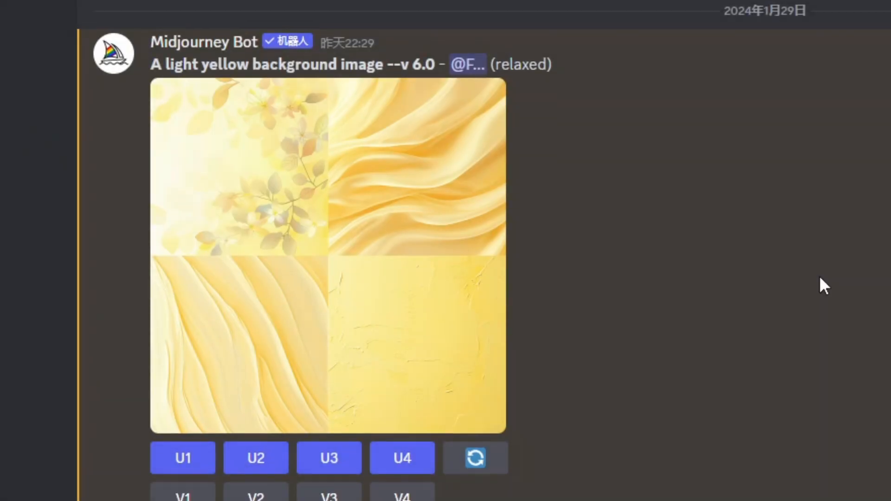
Look through the light yellow background images generated by Midjourney in Discord and the yellow gradient backgrounds on Pinterest
scroll(820, 286, down, 10)
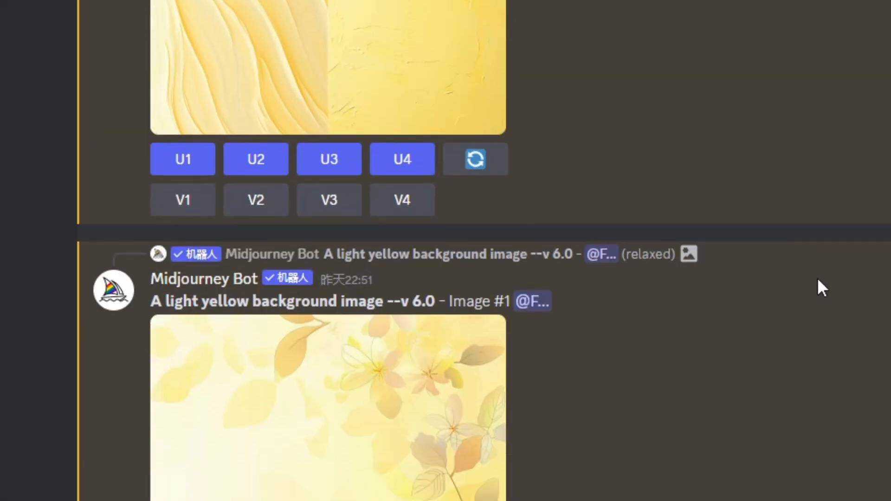
scroll(836, 291, down, 15)
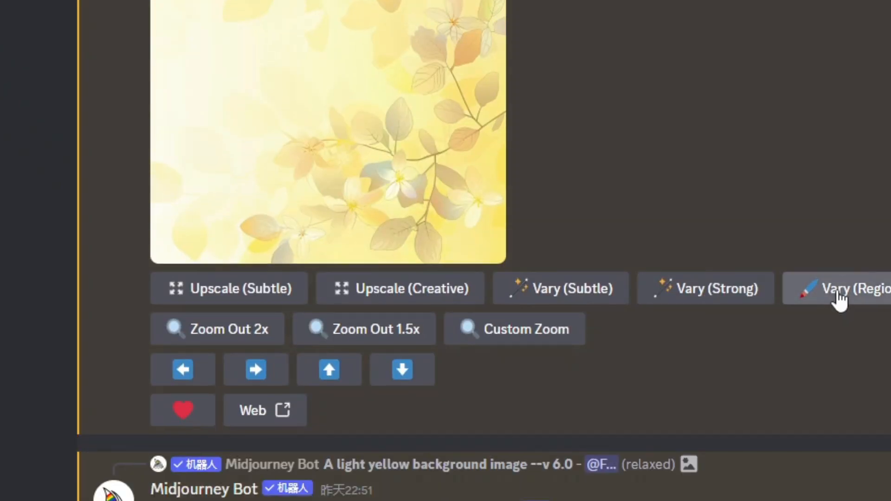
scroll(865, 288, down, 5)
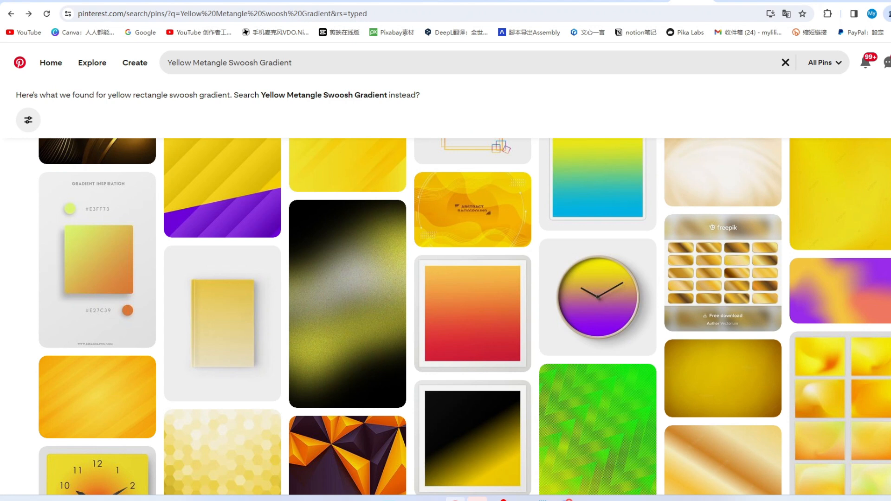
right_click(365, 305)
click(409, 217)
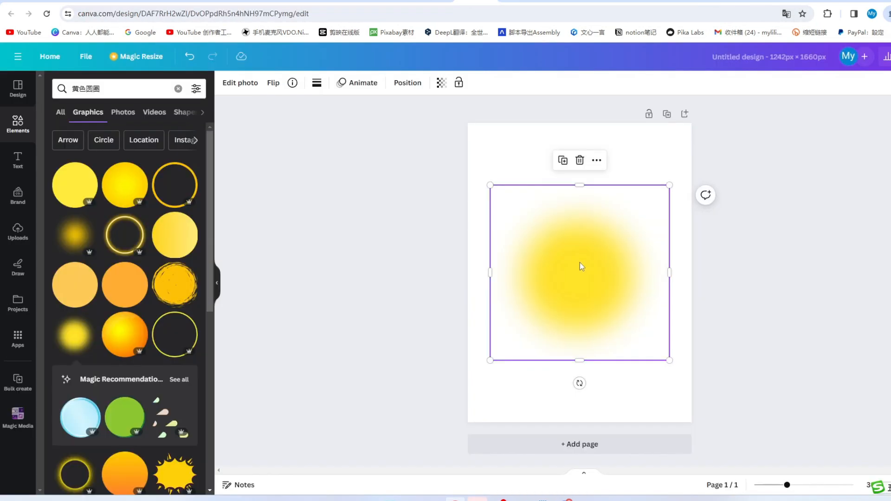
Back in Canva, set the blurred yellow circle as the page background and add the quote 你有能力度过所有难关 as text
right_click(585, 253)
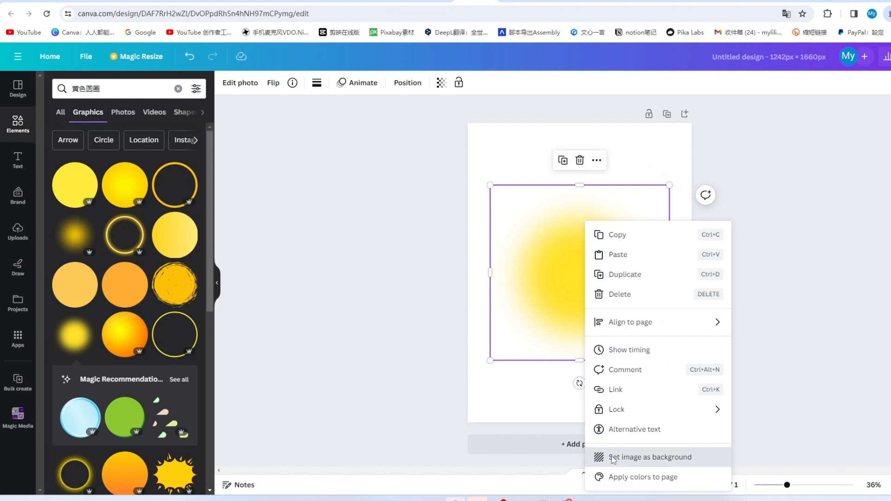
click(613, 457)
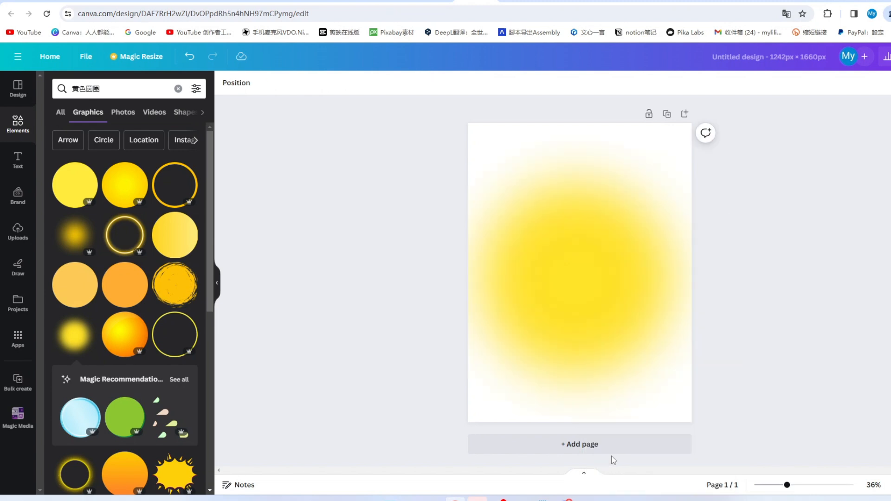
key(t)
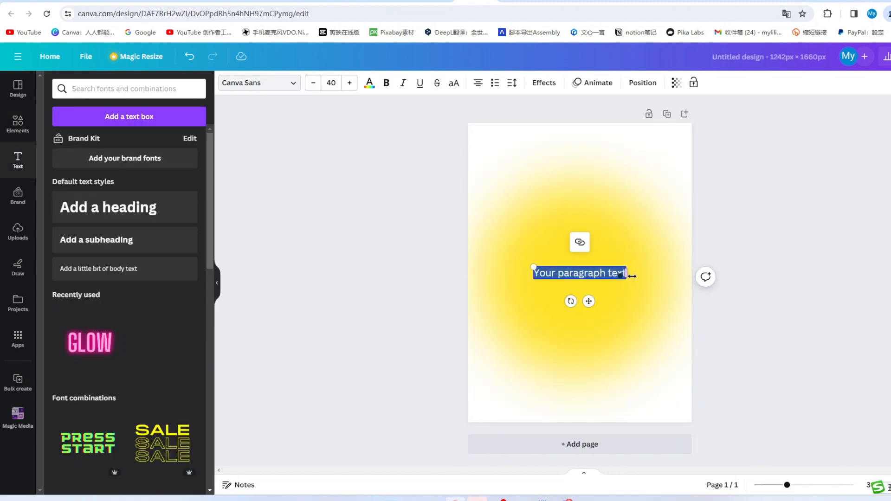
key(ctrl+v)
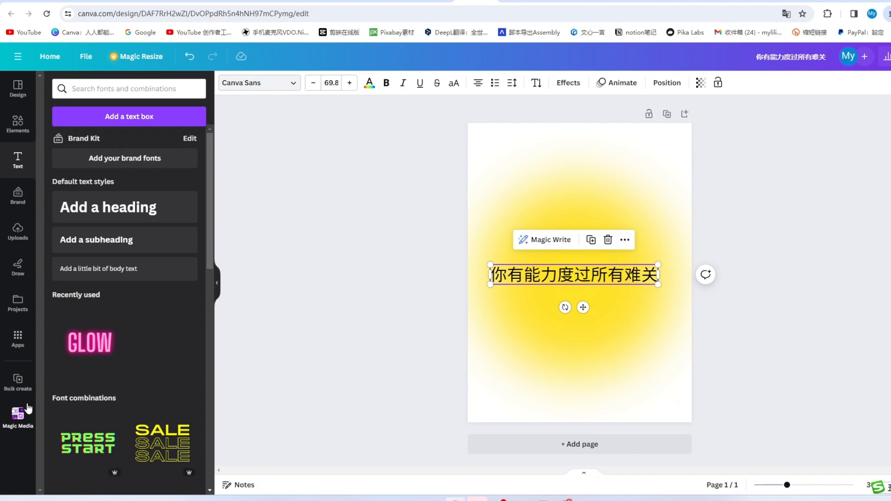
Start a bulk creation with manually entered data and name the text column 语录
click(15, 383)
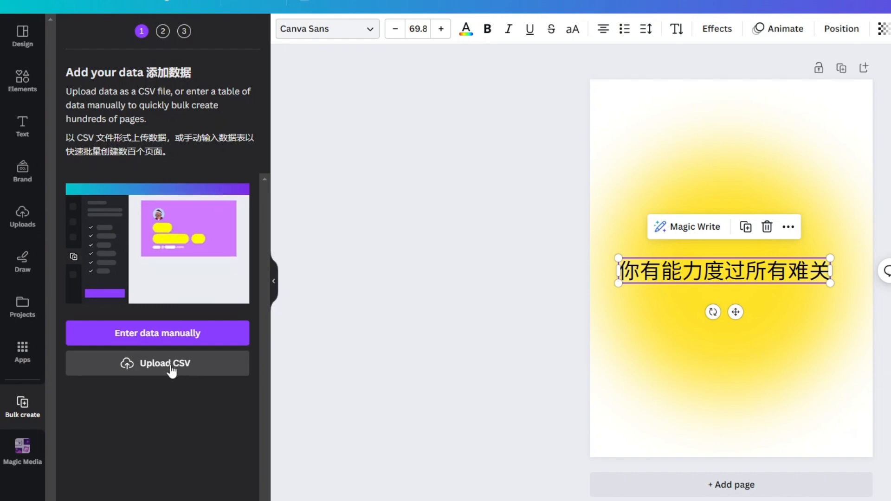
click(184, 334)
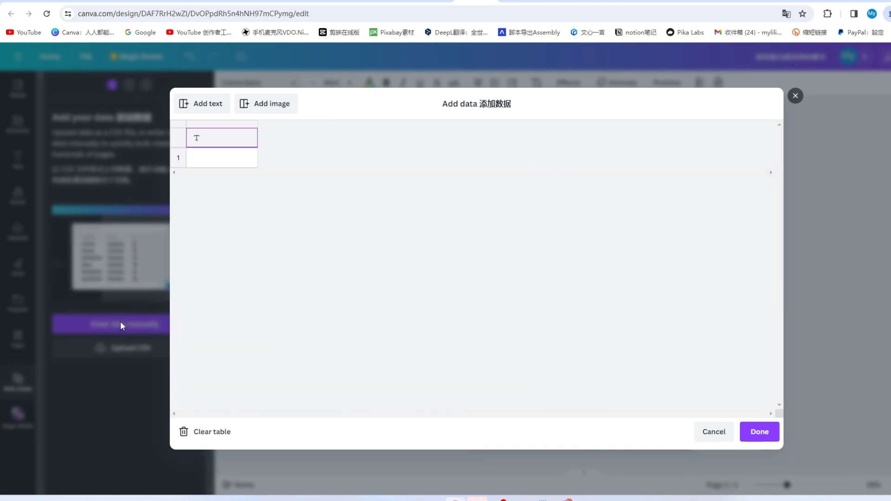
click(218, 136)
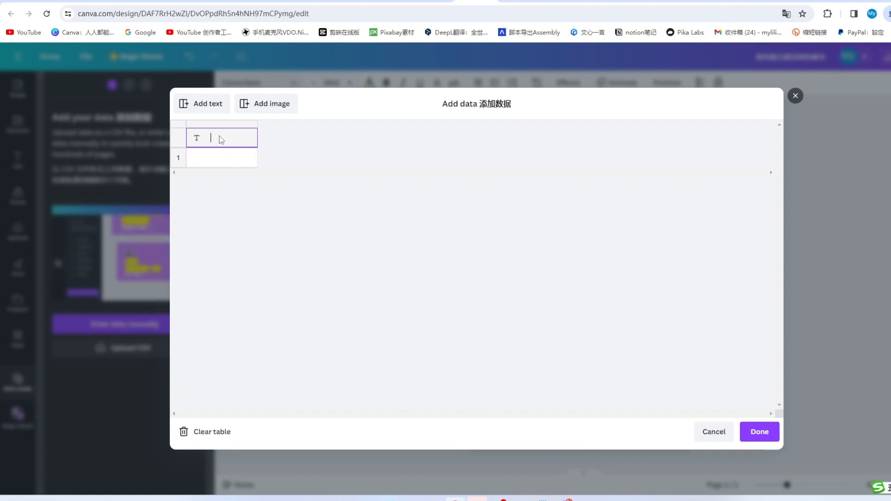
text(语录)
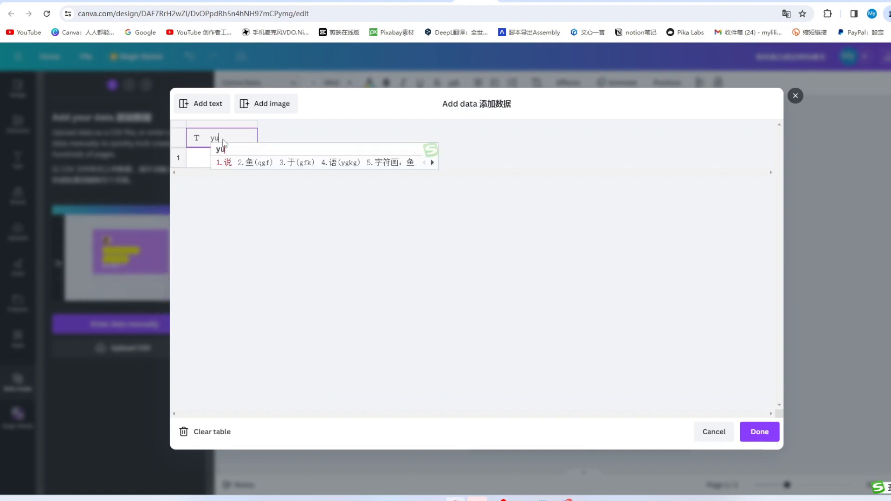
Copy the complete list of quotes into the 语录 column from row 1 and save the data table
click(202, 160)
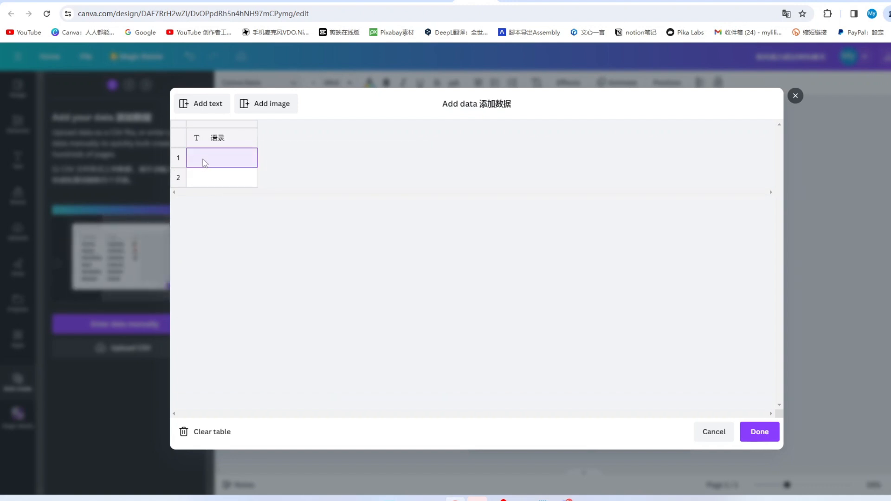
key(alt+Tab)
key(ctrl+a)
key(ctrl+c)
click(210, 158)
key(ctrl+v)
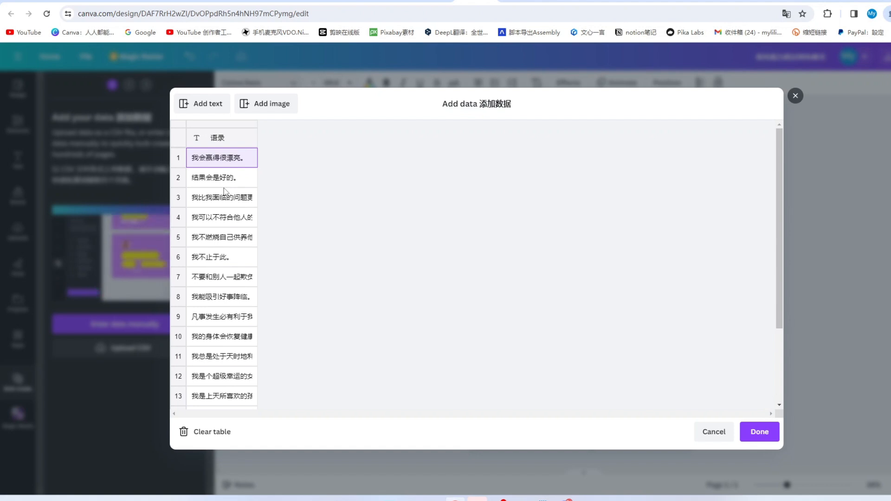
click(759, 432)
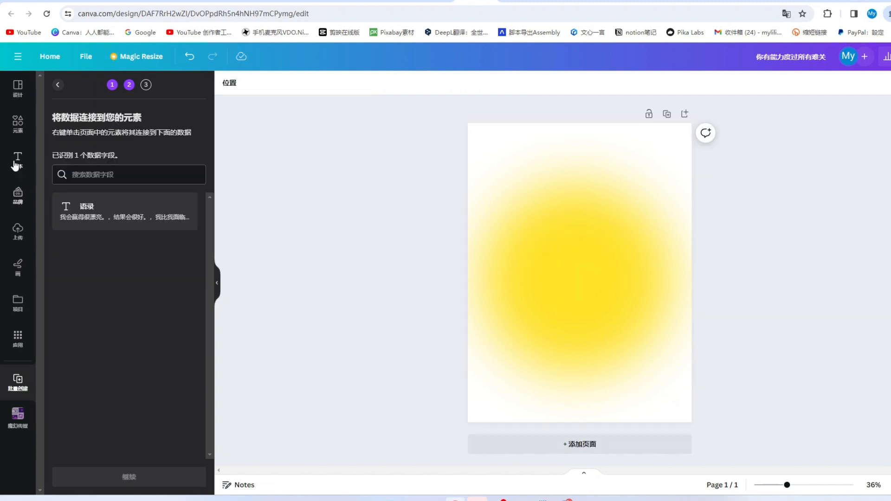
Add a text box with the placeholder text 正念 over the yellow gradient
click(17, 163)
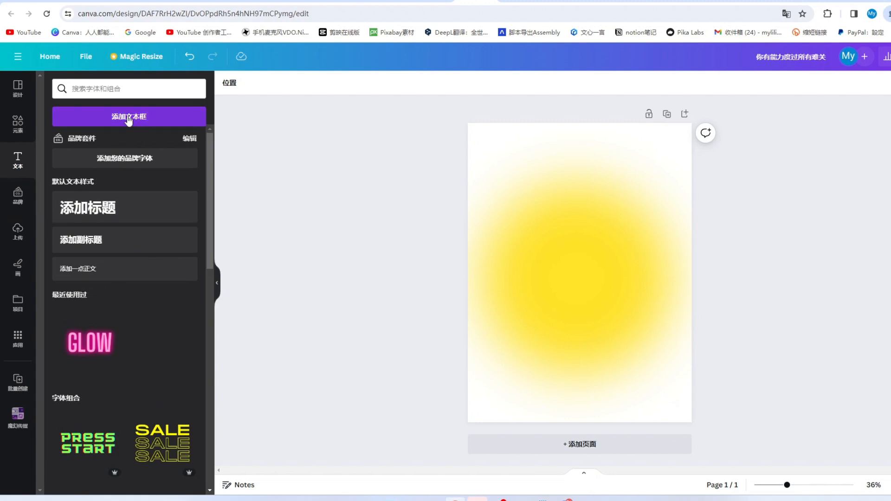
click(129, 119)
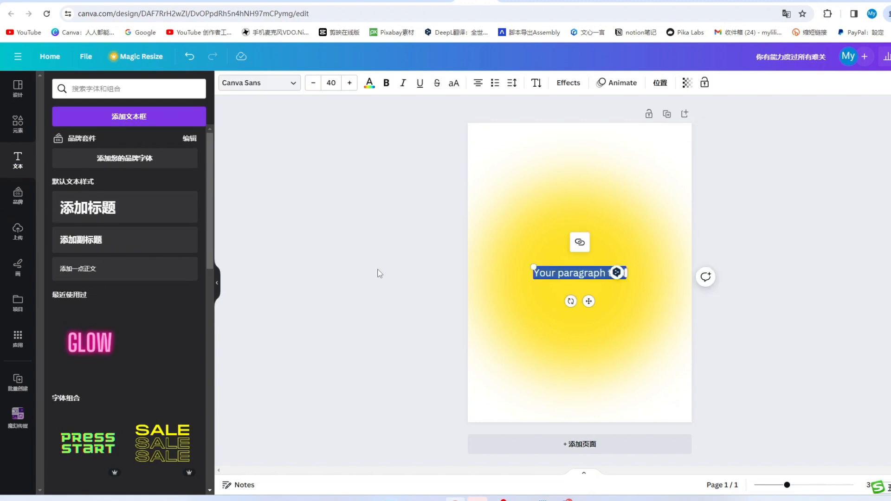
key(ctrl+v)
Connect the 正念 text box to the 语录 data field
right_click(573, 272)
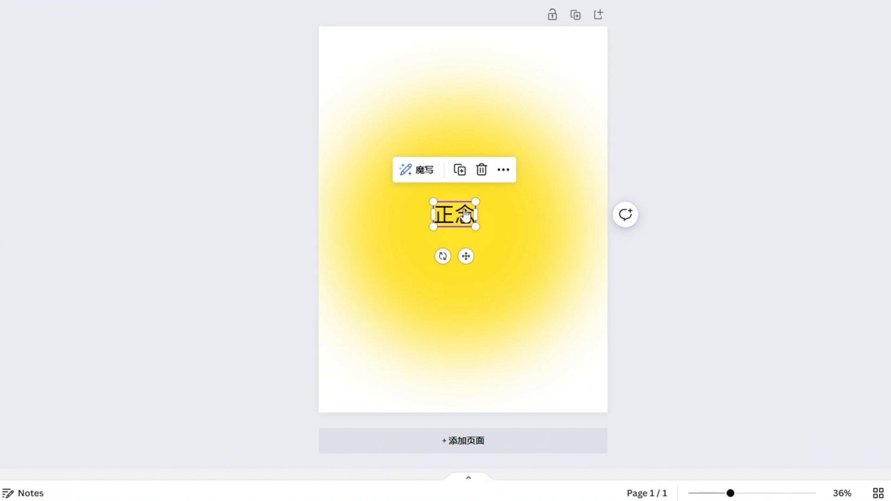
right_click(465, 214)
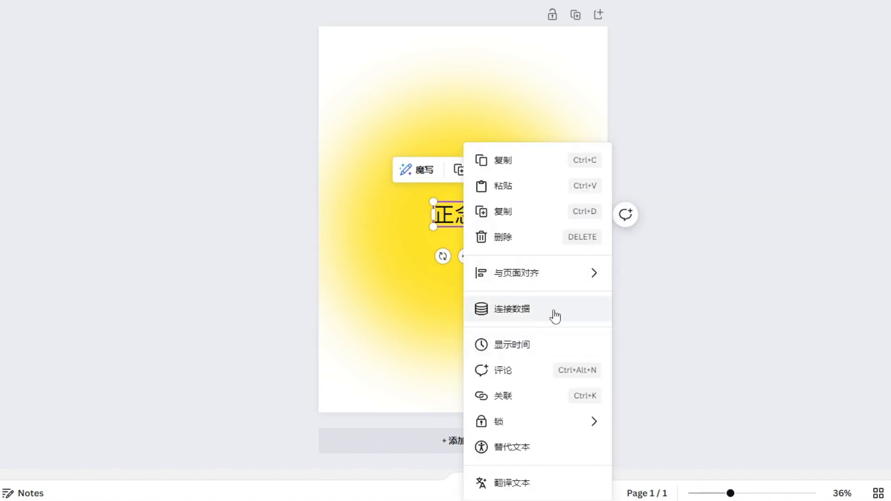
click(555, 317)
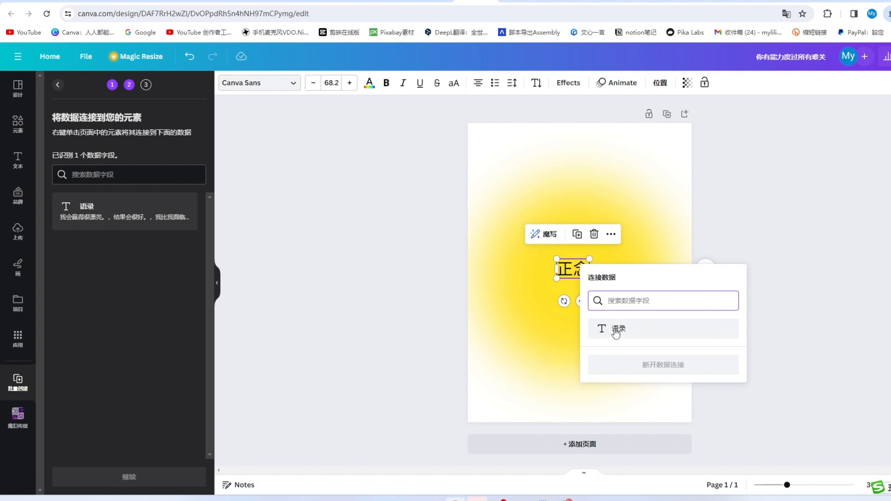
click(616, 329)
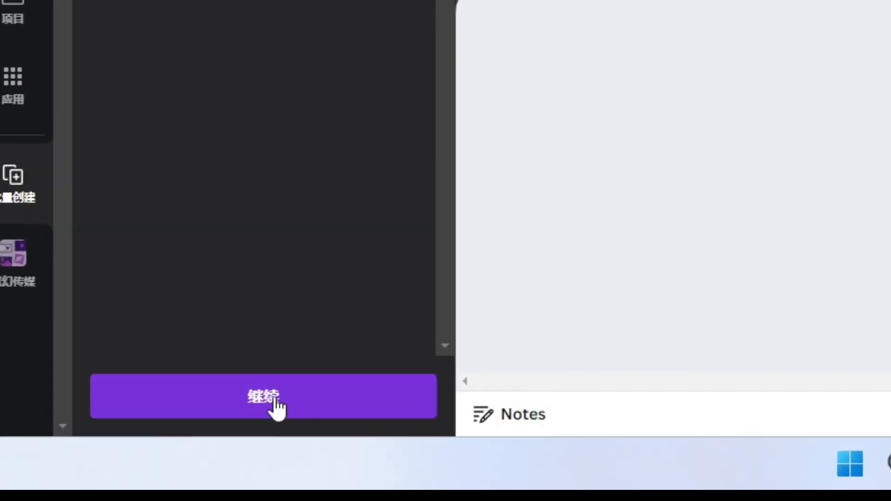
Check the list of quotes, keep all of them selected and generate the 18 designs
click(275, 400)
scroll(129, 347, down, 3)
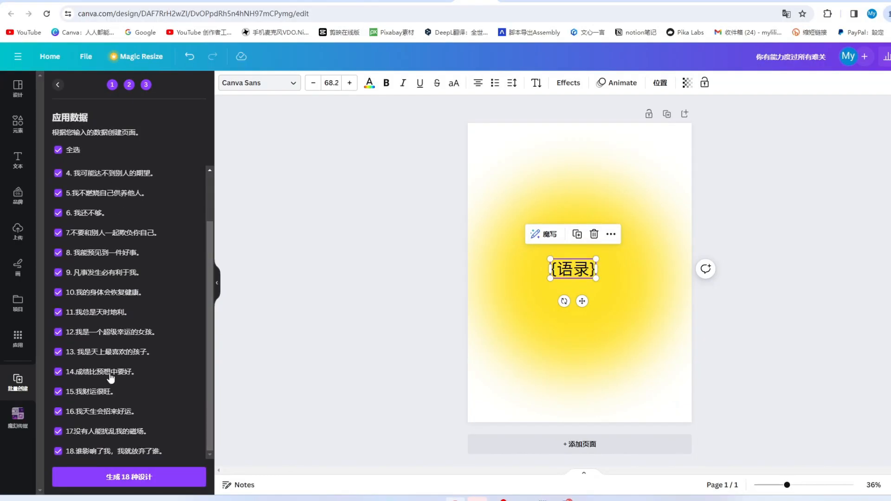
scroll(103, 248, up, 3)
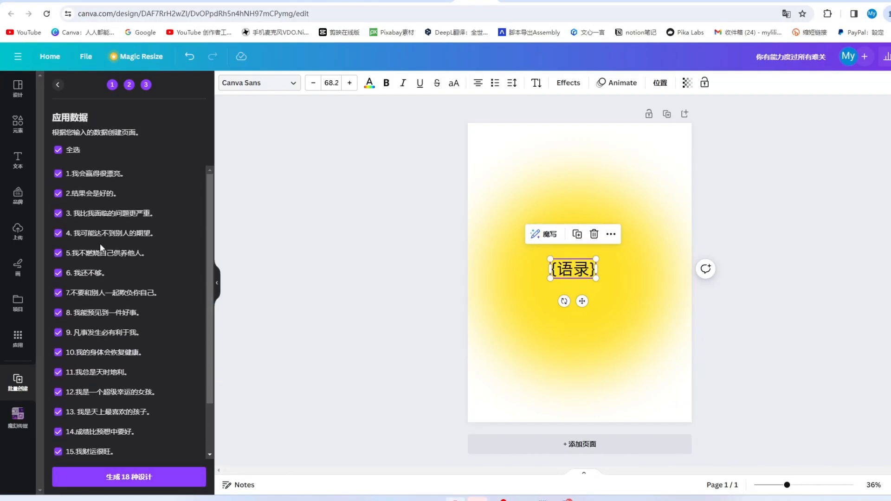
scroll(99, 243, down, 3)
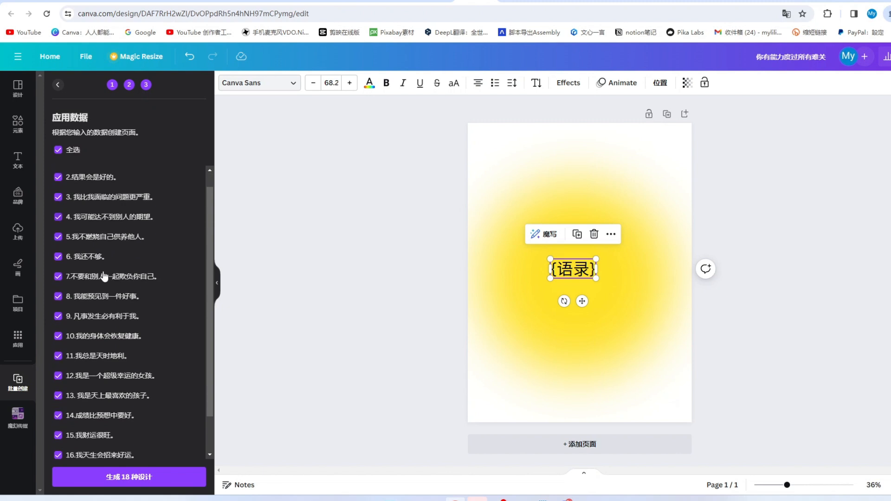
click(125, 478)
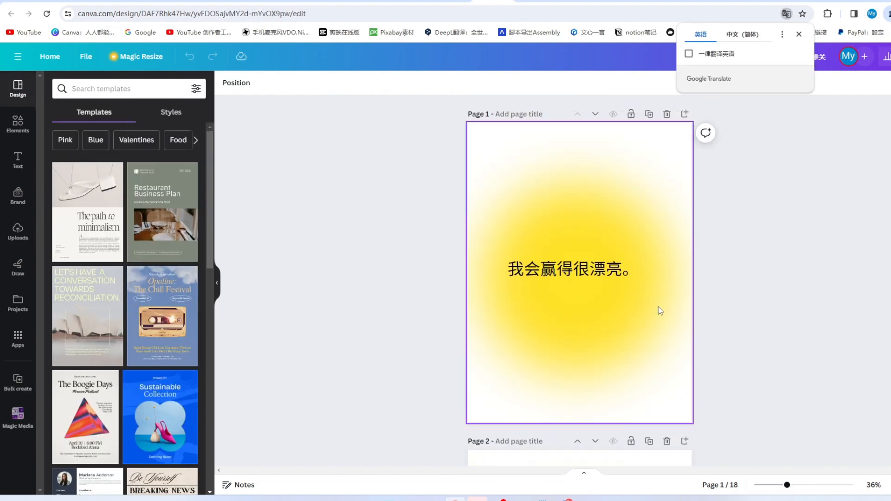
Review the generated quote card pages to check the text placement on the yellow gradient
scroll(658, 304, down, 5)
scroll(718, 320, down, 10)
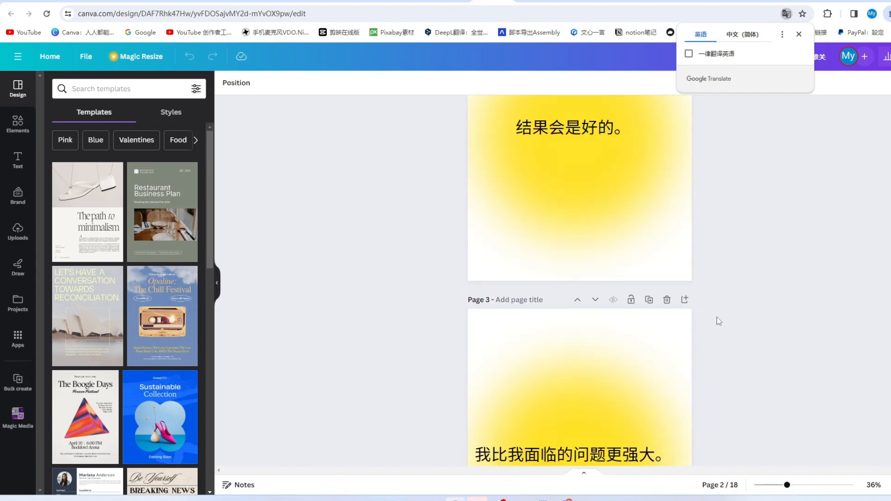
scroll(718, 321, down, 4)
scroll(749, 269, up, 15)
scroll(754, 275, down, 13)
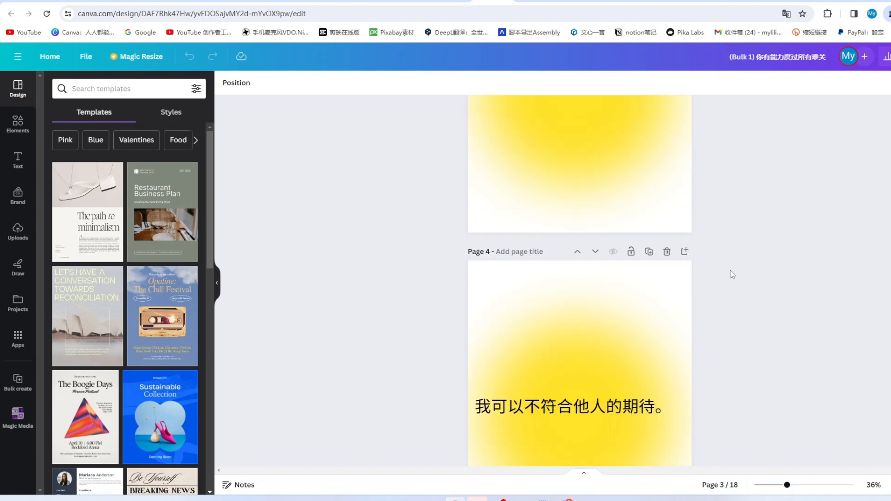
scroll(731, 273, up, 9)
scroll(743, 268, up, 3)
scroll(734, 274, down, 12)
scroll(734, 288, down, 20)
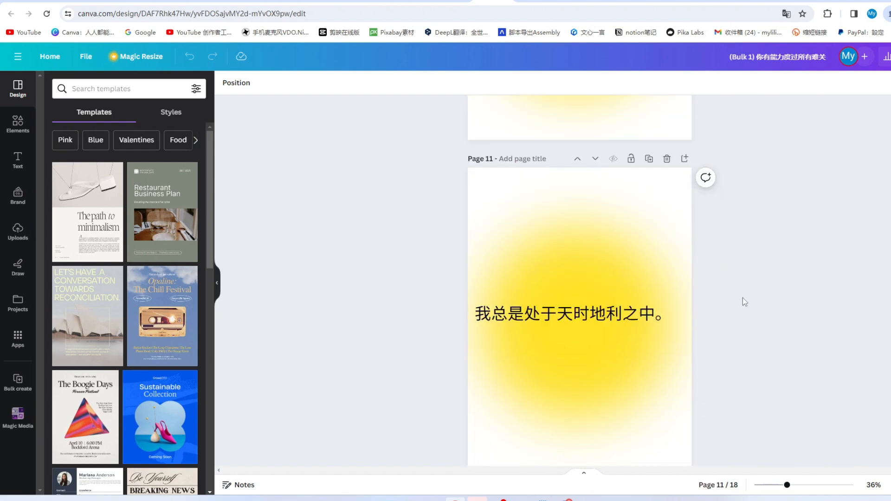
scroll(744, 301, down, 8)
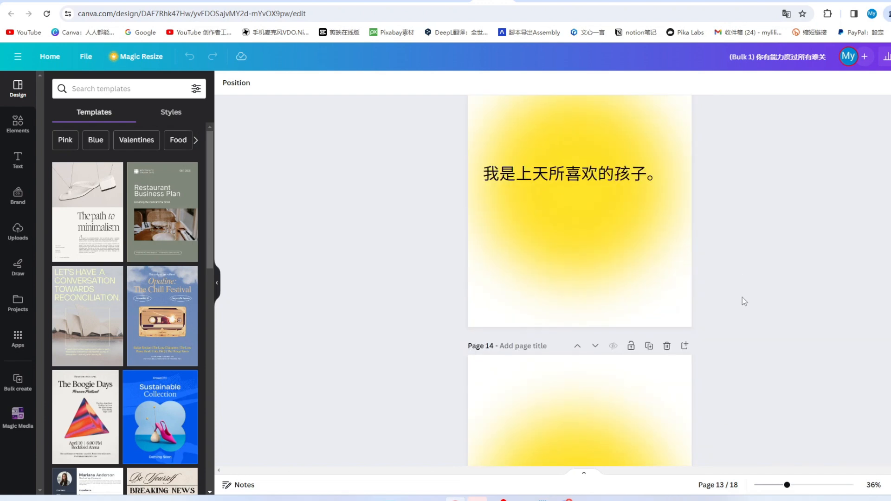
scroll(747, 325, up, 2)
scroll(749, 331, up, 5)
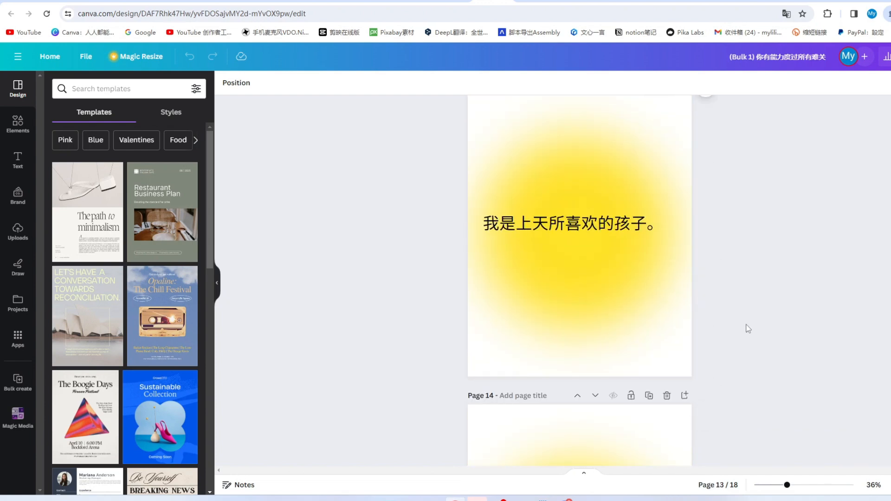
scroll(747, 325, up, 12)
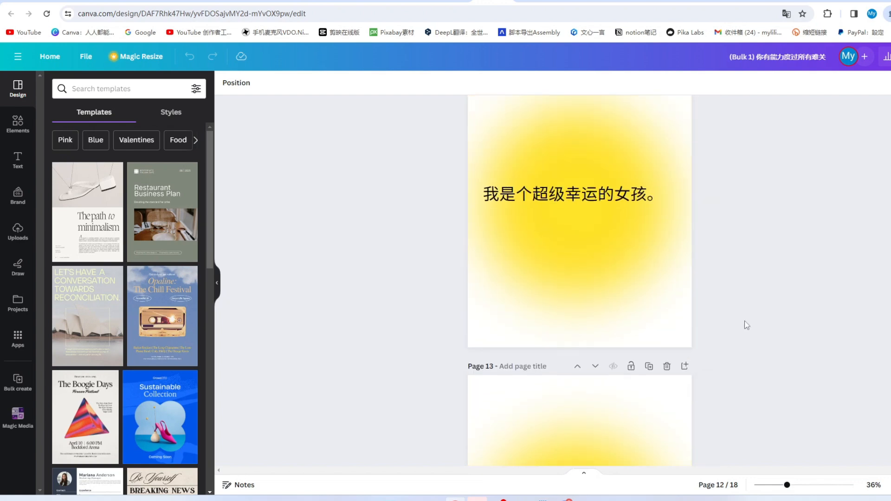
scroll(748, 325, up, 8)
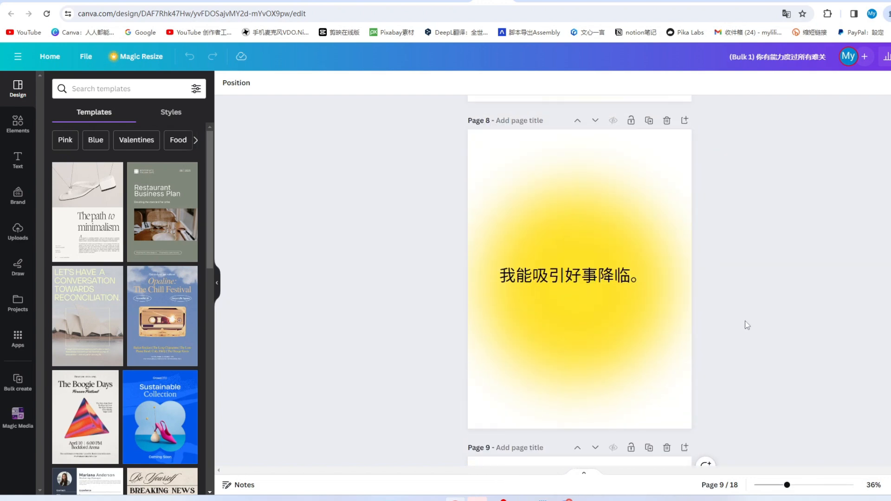
Look through the generated quote cards from page 8 onward to see how each sentence sits on the gradient
scroll(757, 323, down, 4)
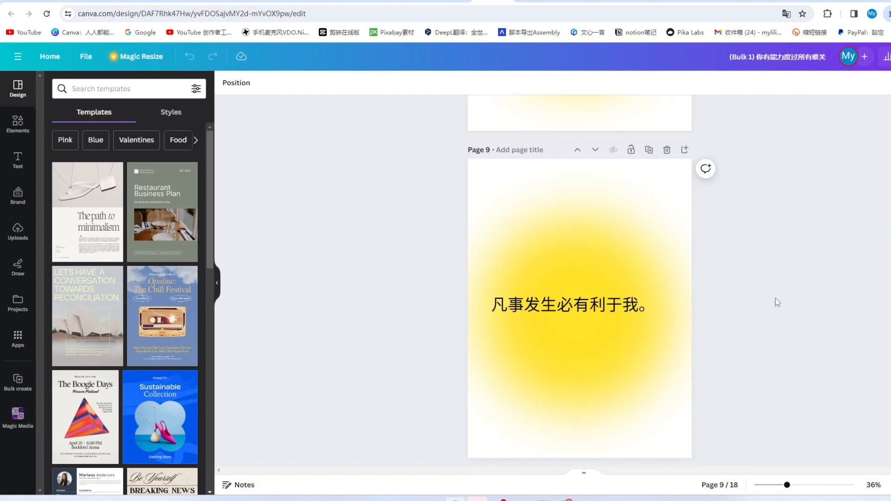
scroll(777, 303, up, 2)
scroll(773, 303, down, 7)
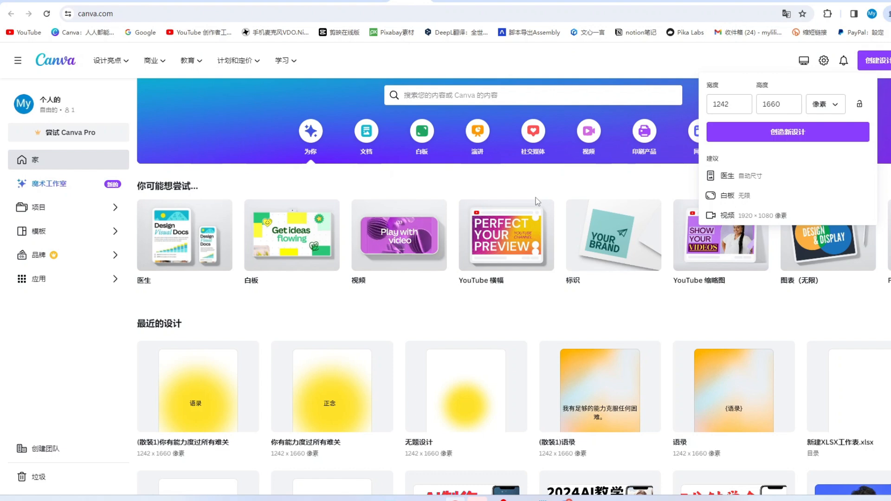
Add the title text 小鱼儿正念日记 over the yellow gradient in the separate 1242 x 1660 px design
click(327, 5)
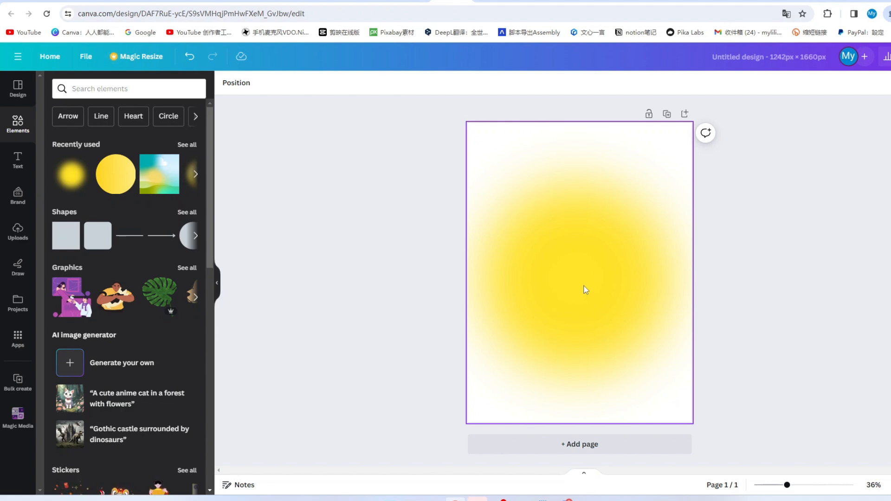
text(t小鱼儿正念打卡)
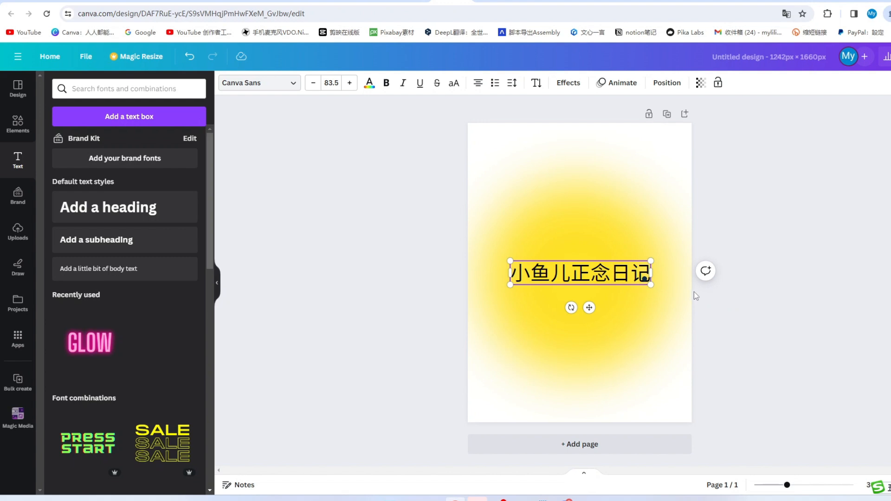
drag(570, 271, 511, 274)
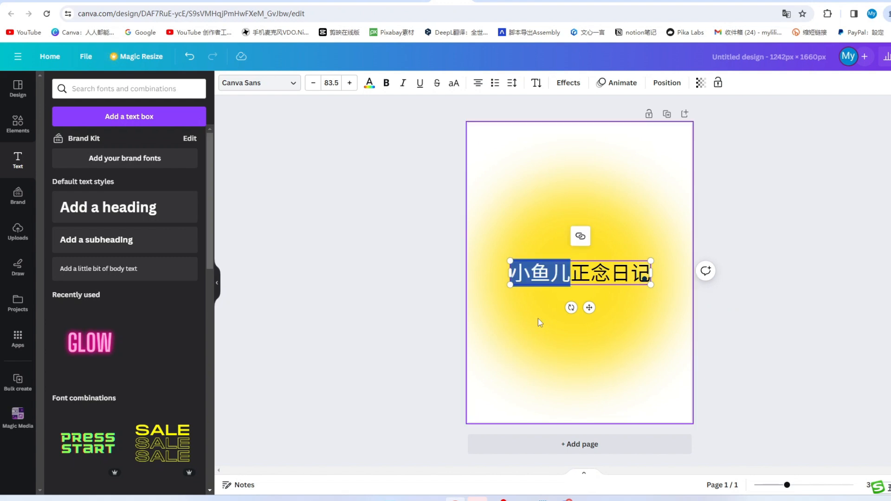
Replace the whole title text on the yellow gradient with 自己的邮箱
key(ctrl+a)
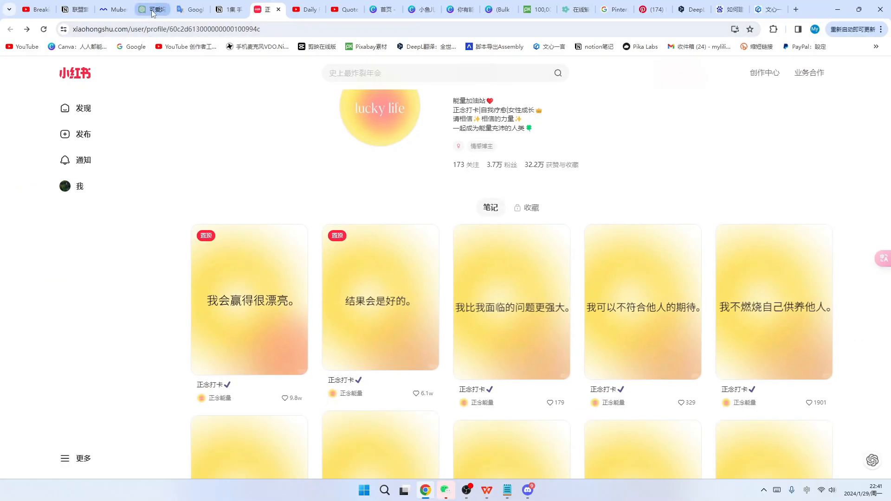
click(151, 9)
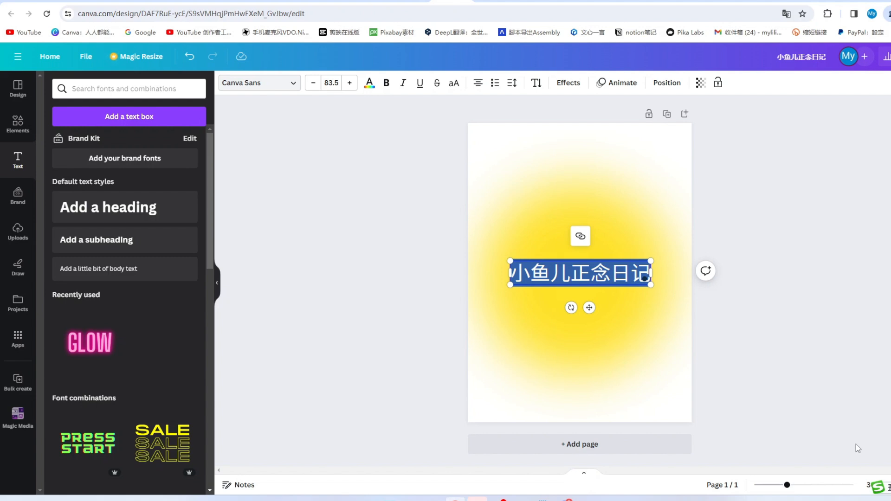
text(自己的邮箱)
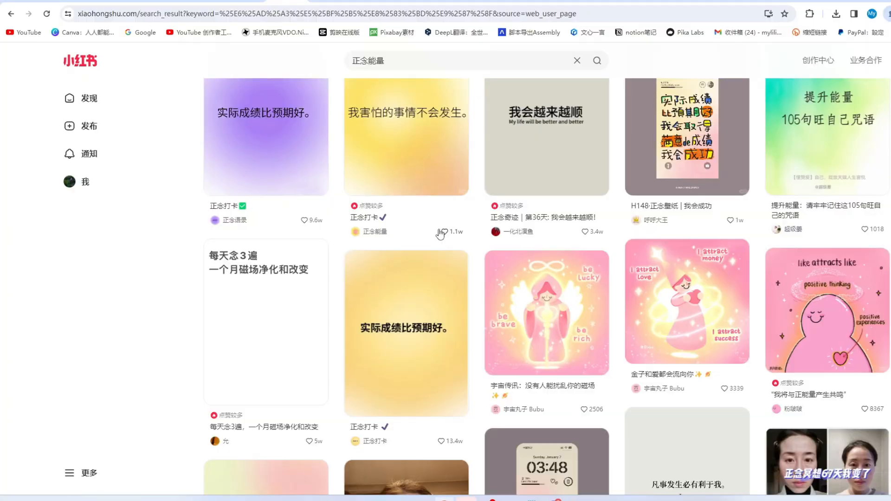
Switch to Xiaohongshu and browse the 正念能量 search results to compare card styles and like counts
scroll(483, 248, down, 5)
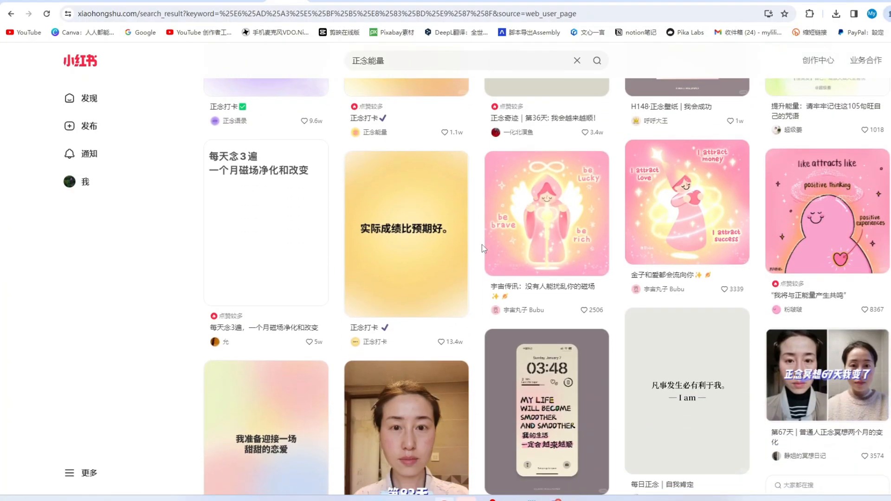
scroll(483, 248, down, 10)
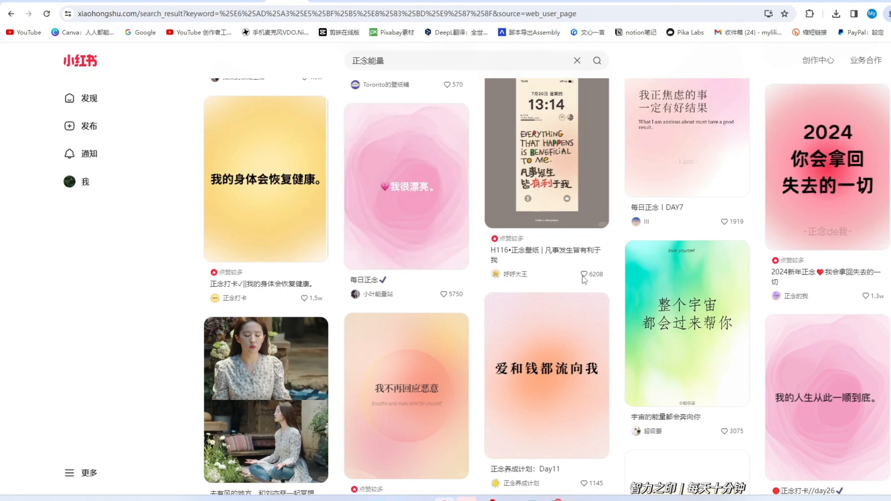
scroll(603, 274, down, 1)
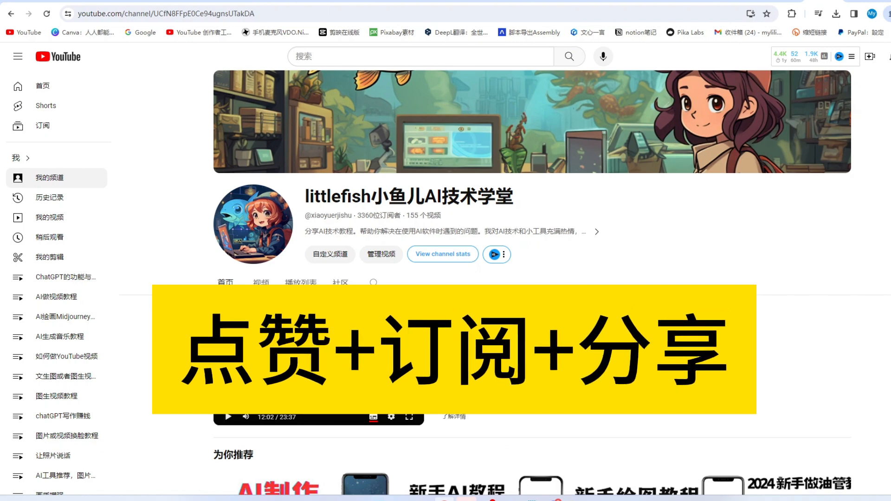
scroll(552, 283, down, 3)
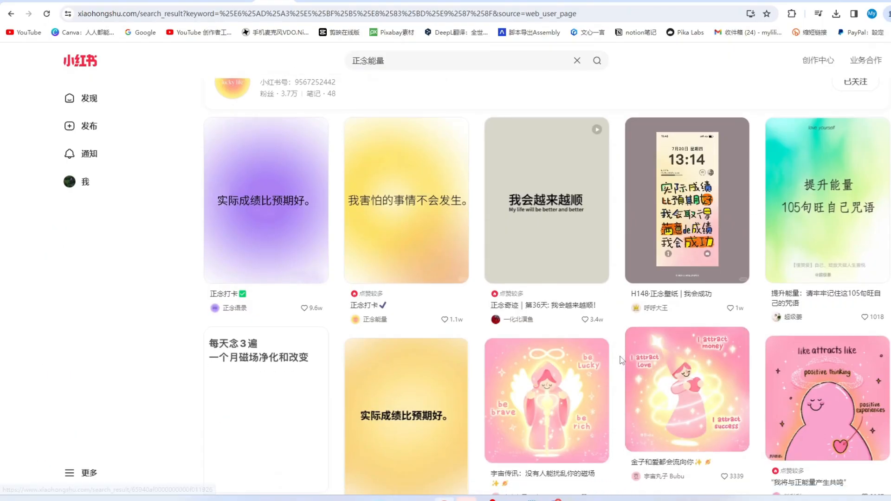
scroll(703, 379, down, 3)
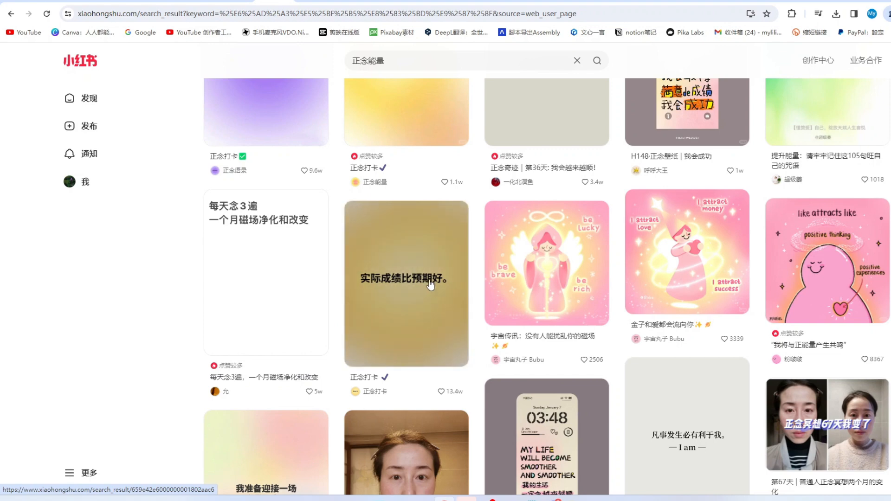
scroll(372, 278, down, 2)
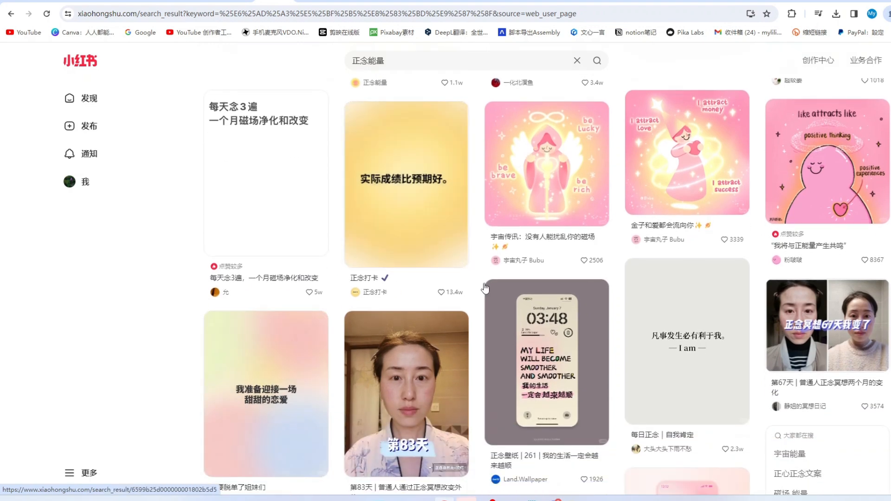
scroll(679, 279, down, 4)
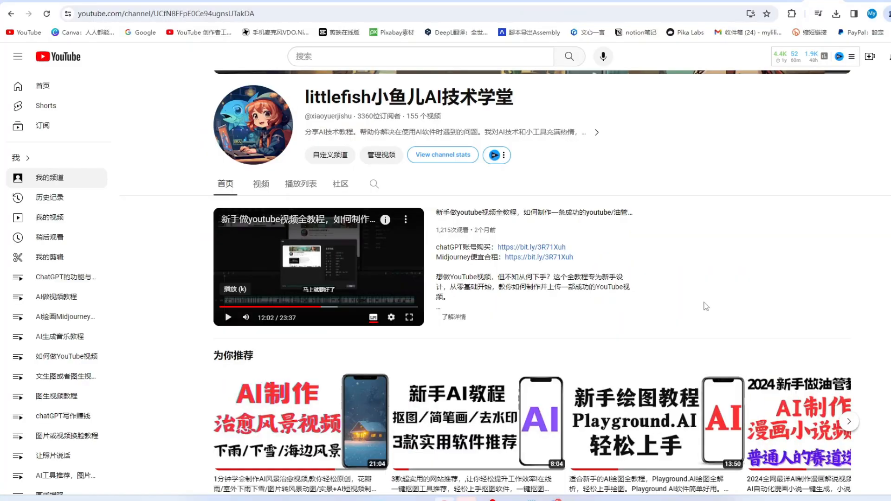
Switch to the YouTube channel page and look through its recommended, recent and popular videos
scroll(706, 306, down, 2)
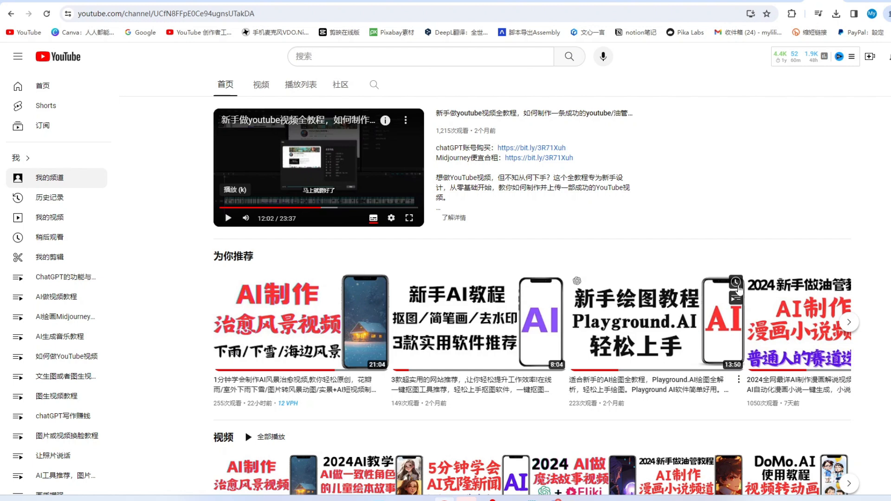
scroll(657, 325, down, 2)
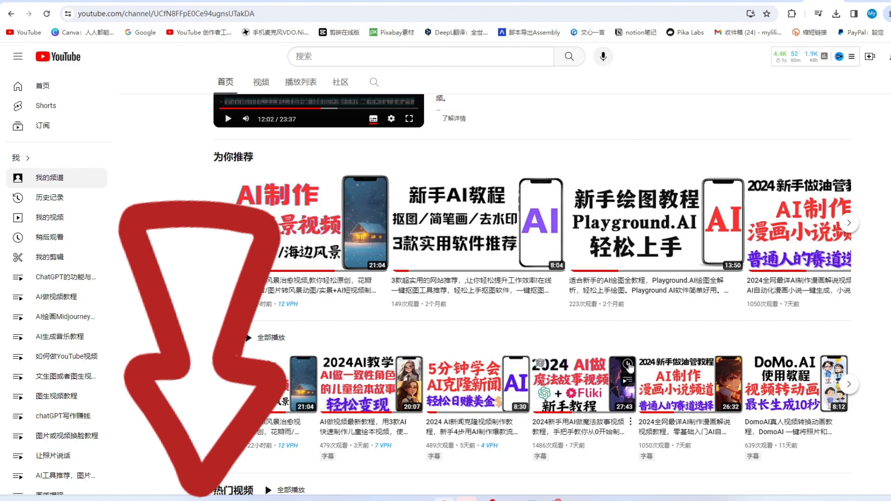
scroll(687, 316, down, 1)
scroll(687, 316, down, 1)
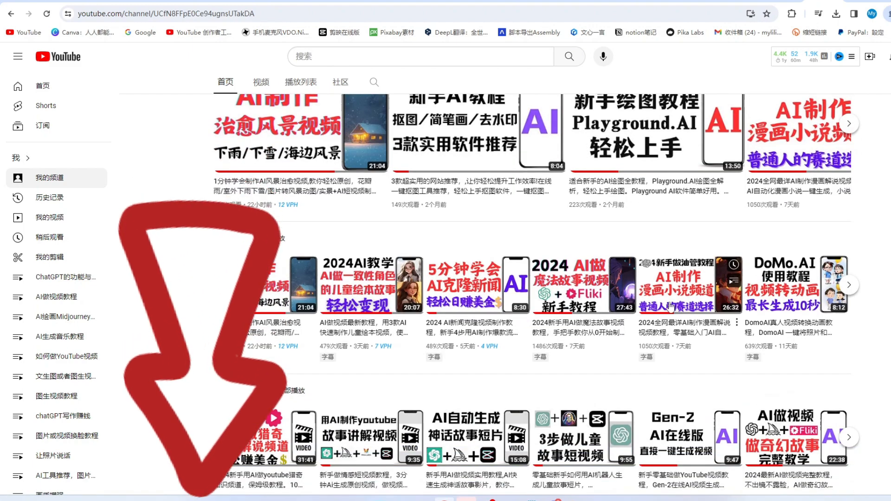
scroll(706, 360, down, 1)
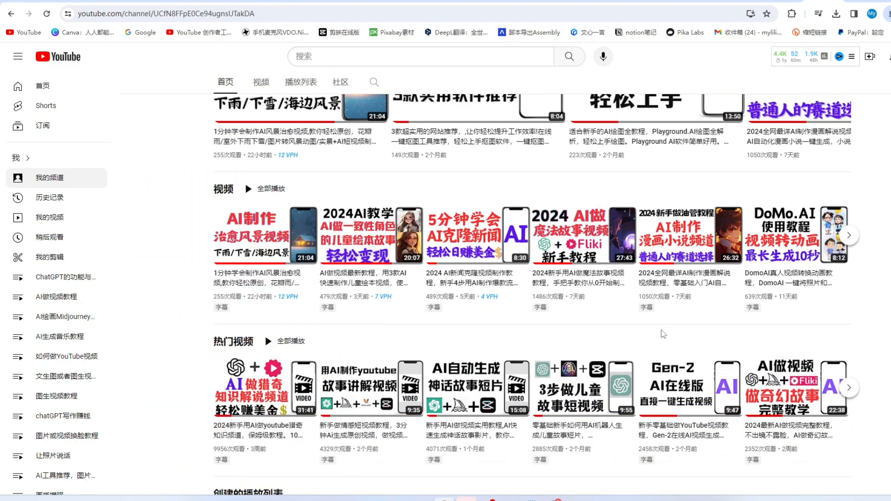
scroll(706, 360, down, 1)
scroll(879, 346, up, 3)
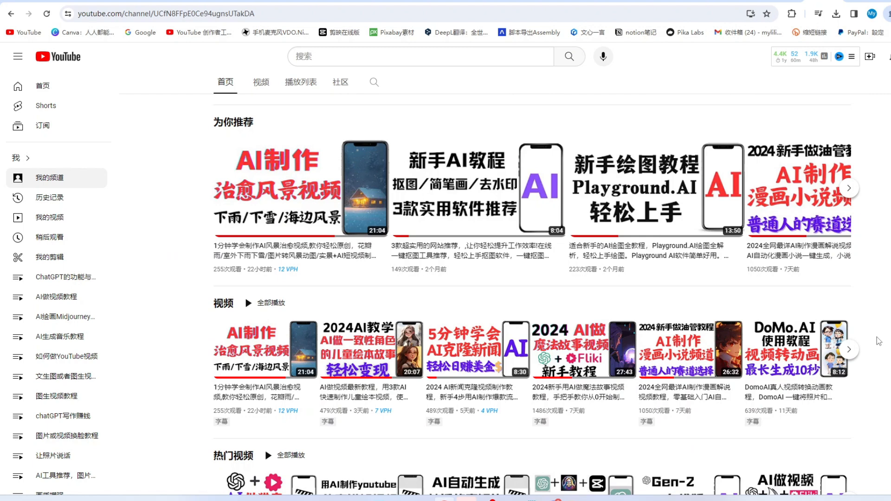
scroll(879, 341, up, 2)
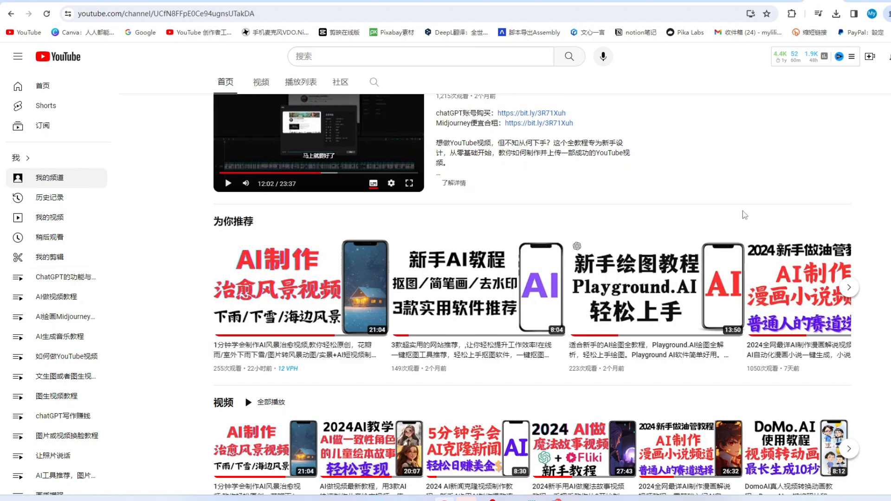